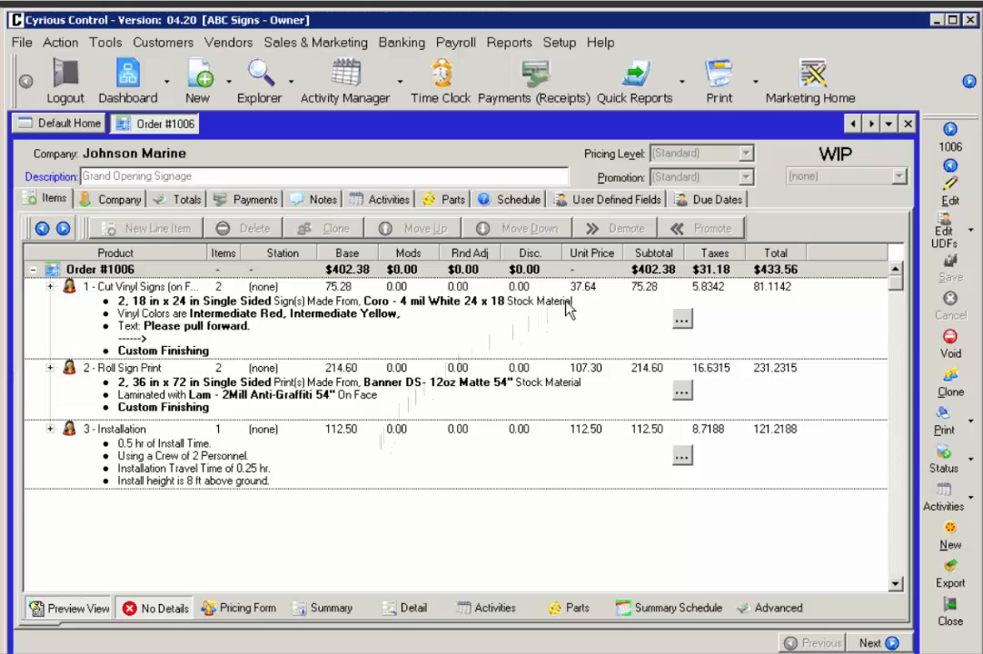
# Put the order in edit mode and set the Cut Vinyl Signs line item's quantity to 4
pyautogui.click(950, 200)
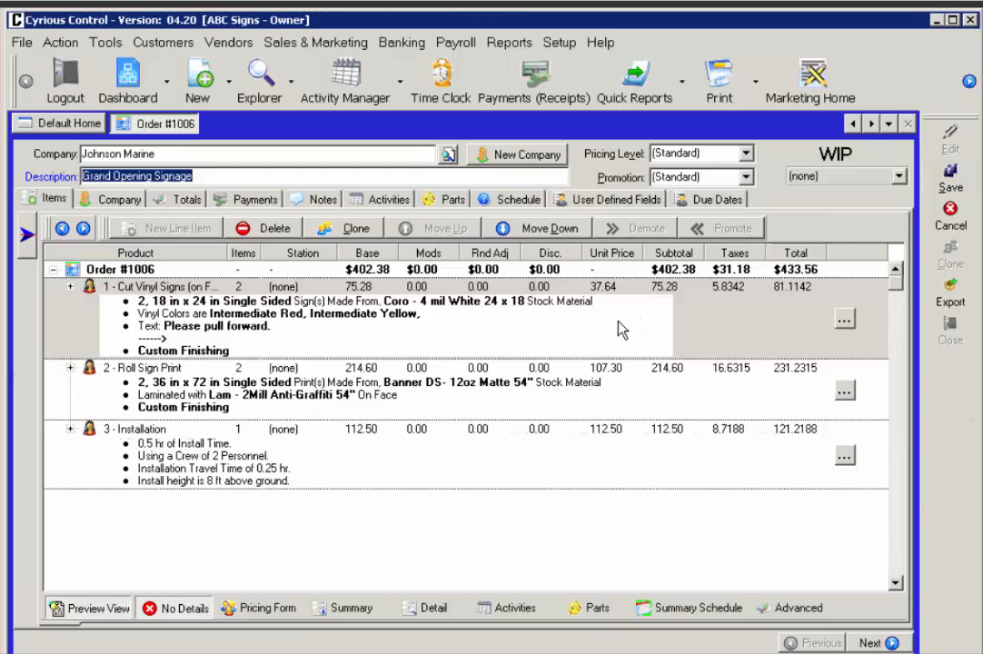
pyautogui.click(843, 323)
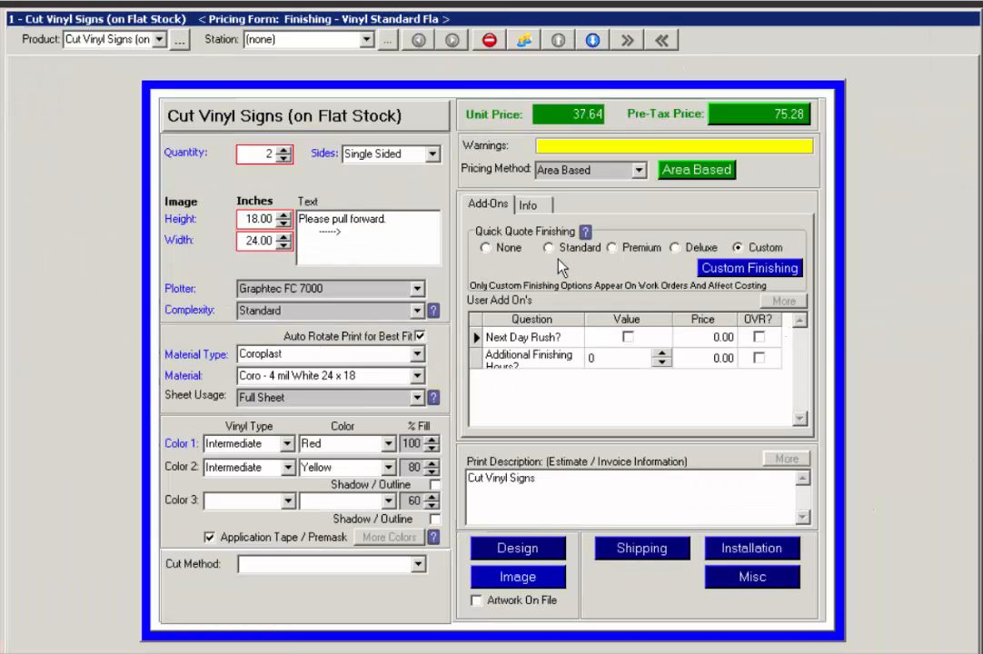
pyautogui.doubleClick(265, 153)
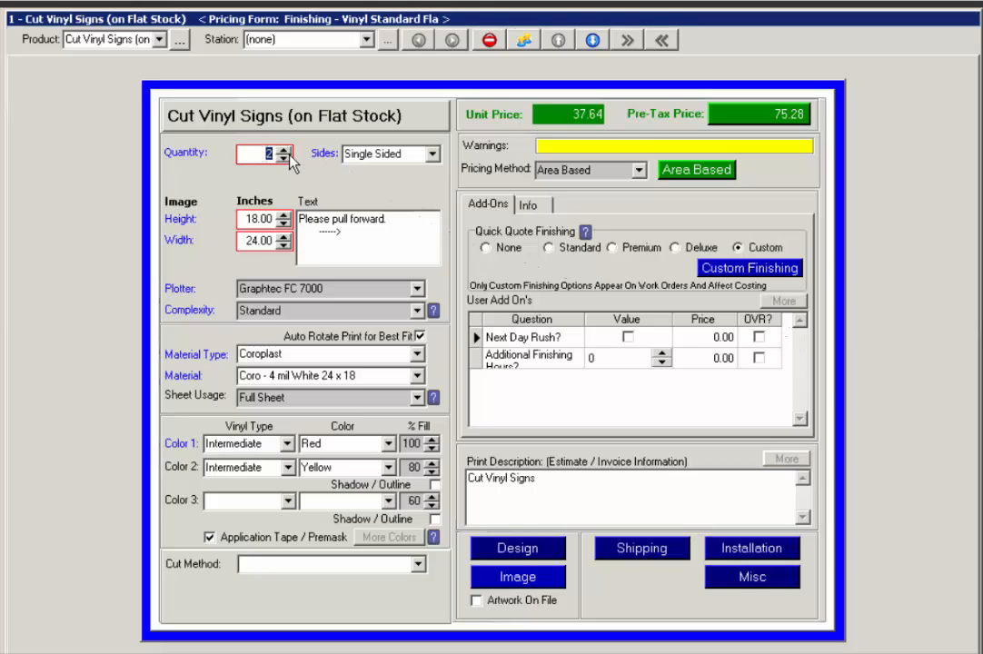
pyautogui.write('4')
pyautogui.press('Tab')
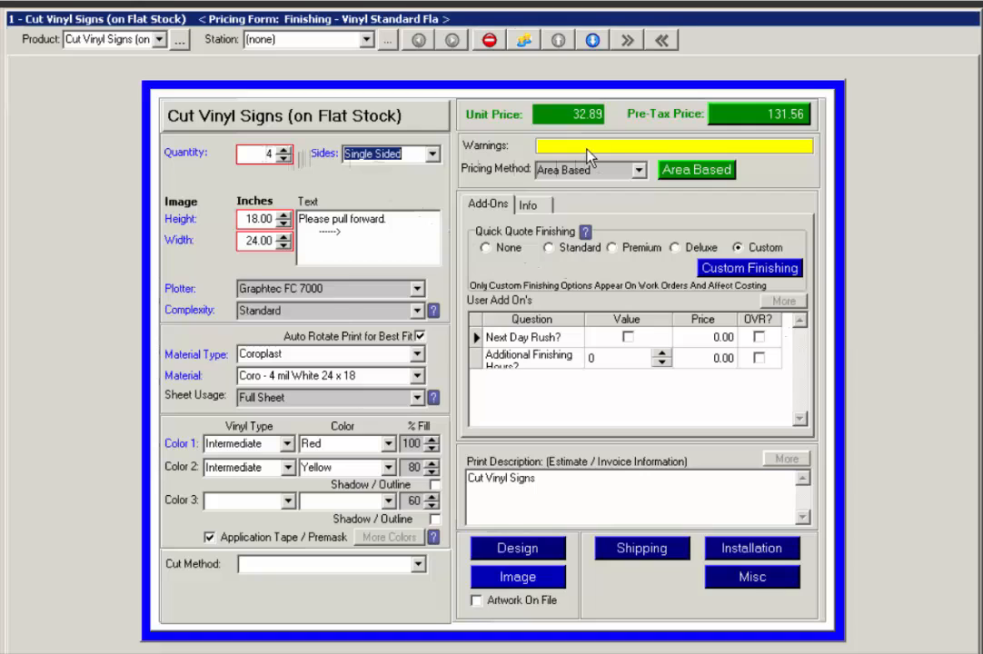
# Try overriding the Cut Vinyl Signs base price with $125.00, and remove the override
pyautogui.doubleClick(727, 115)
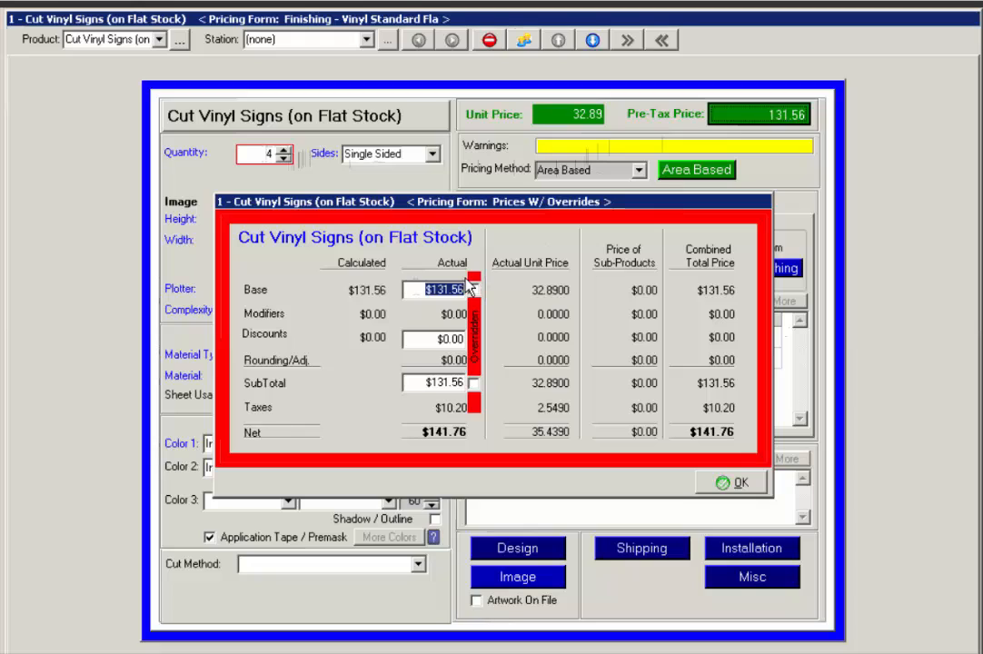
pyautogui.write('125')
pyautogui.press('Tab')
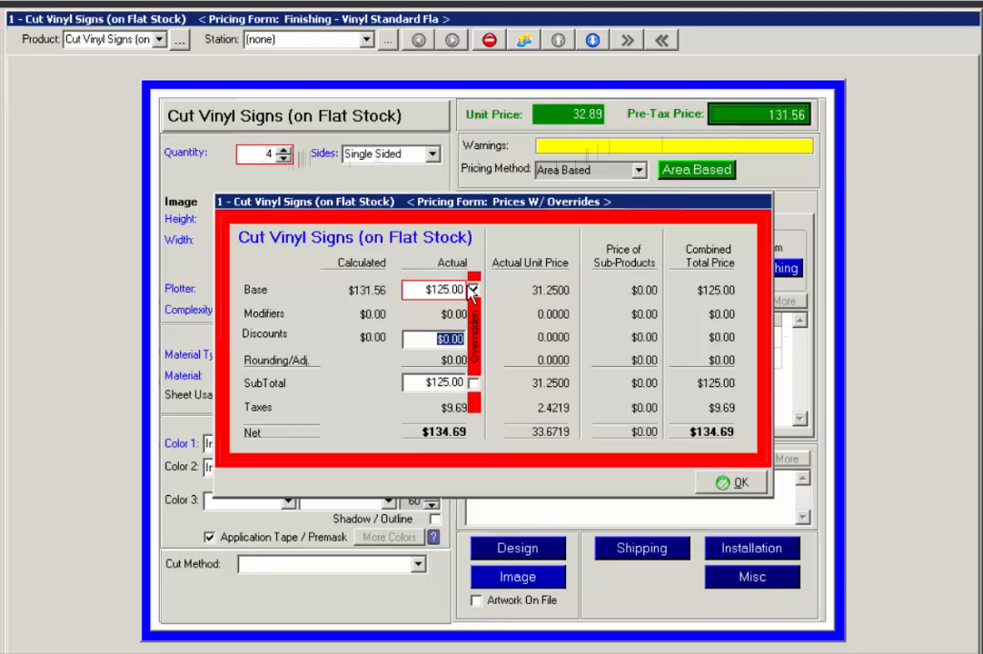
pyautogui.click(473, 289)
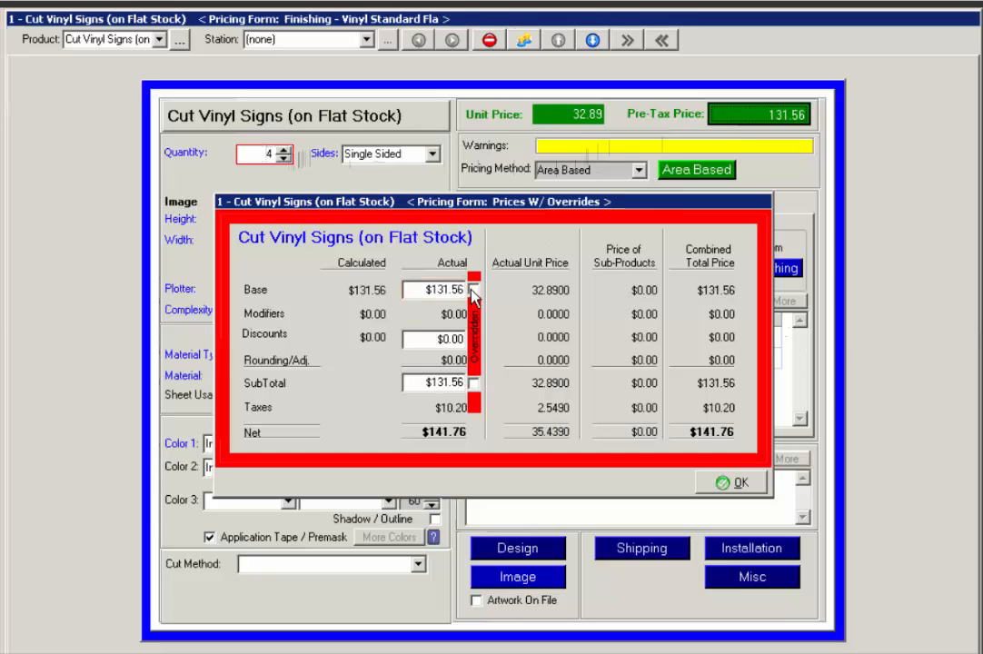
pyautogui.click(727, 481)
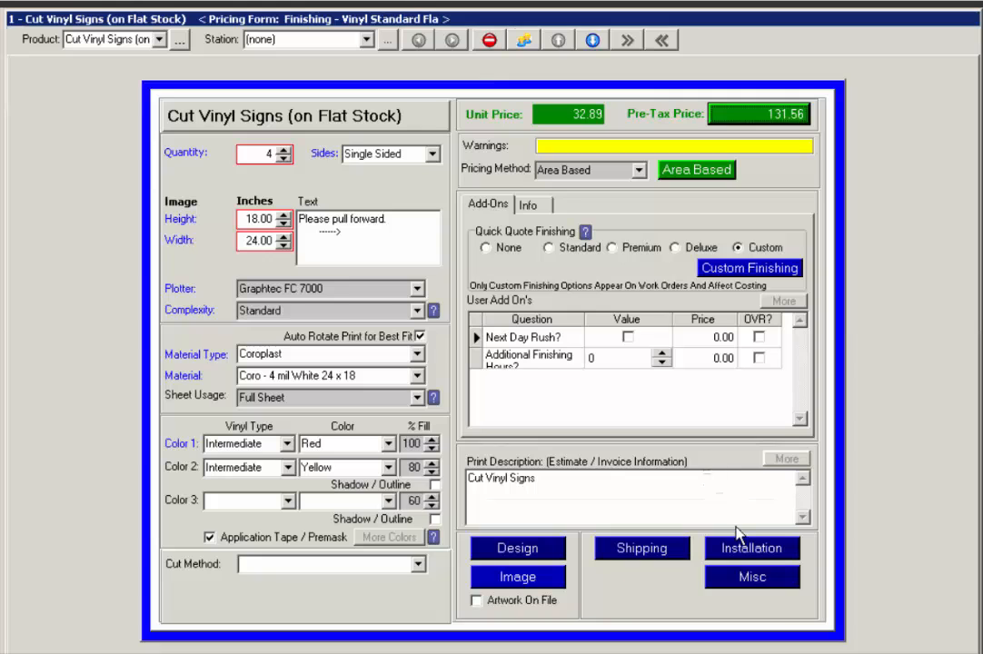
# Close the Cut Vinyl Signs pricing form and delete the Installation line item from the order
pyautogui.click(807, 651)
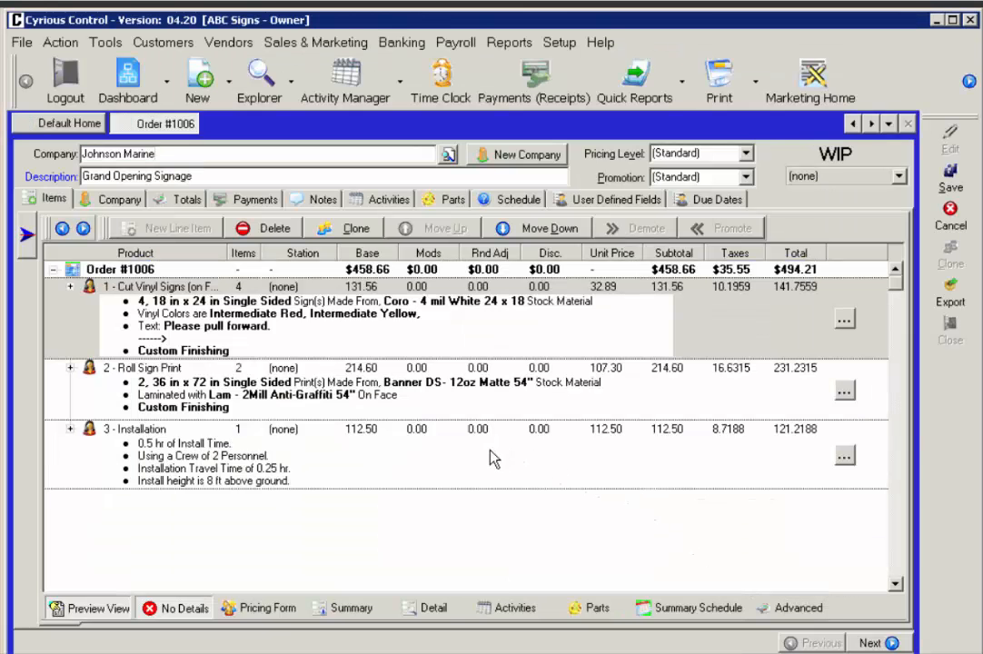
pyautogui.click(354, 465)
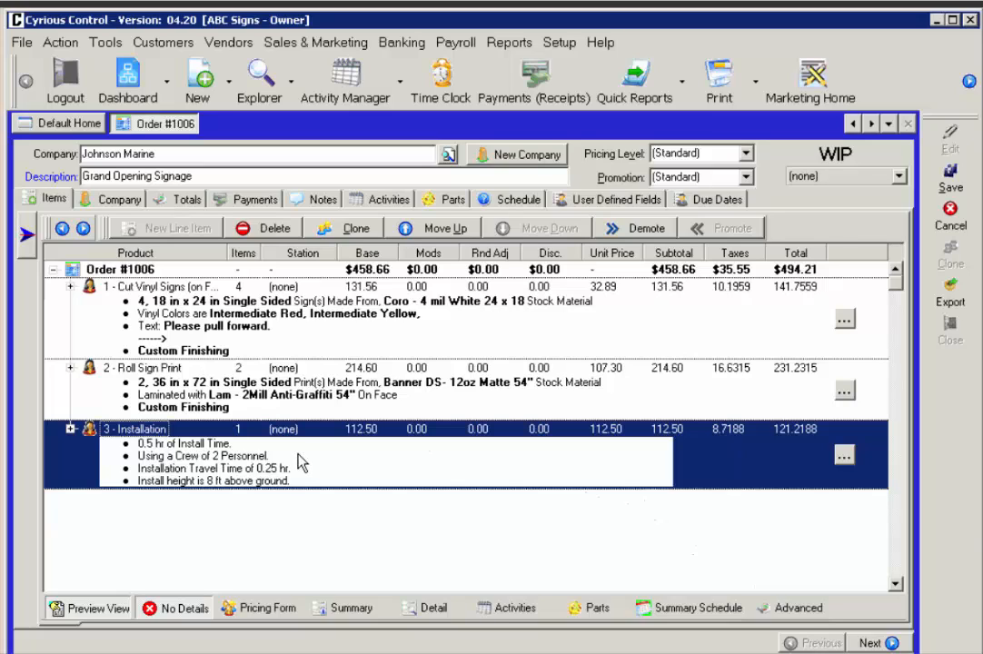
pyautogui.click(274, 230)
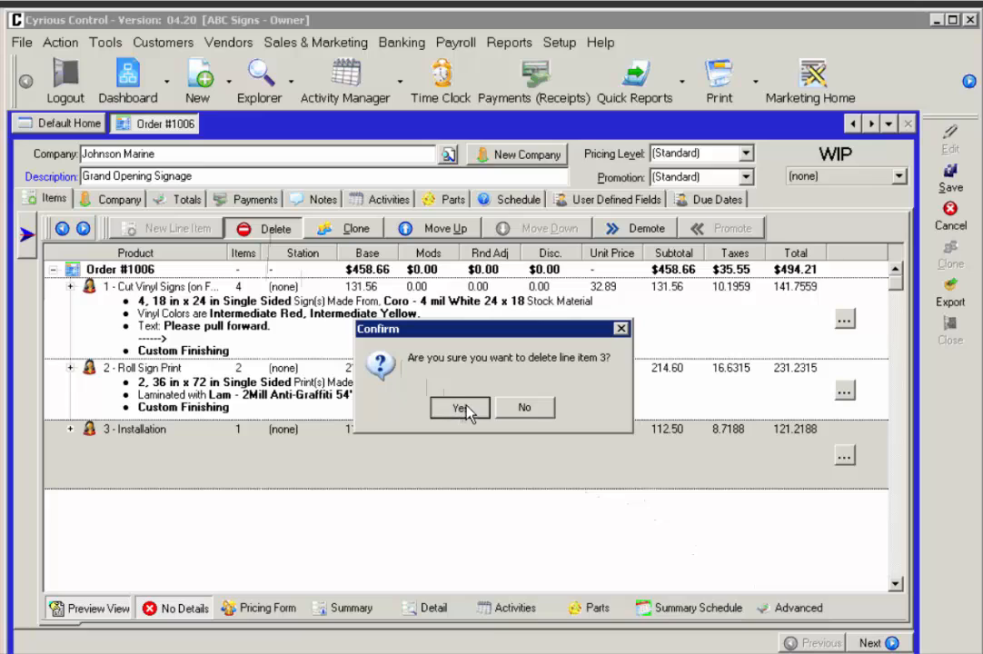
pyautogui.click(459, 408)
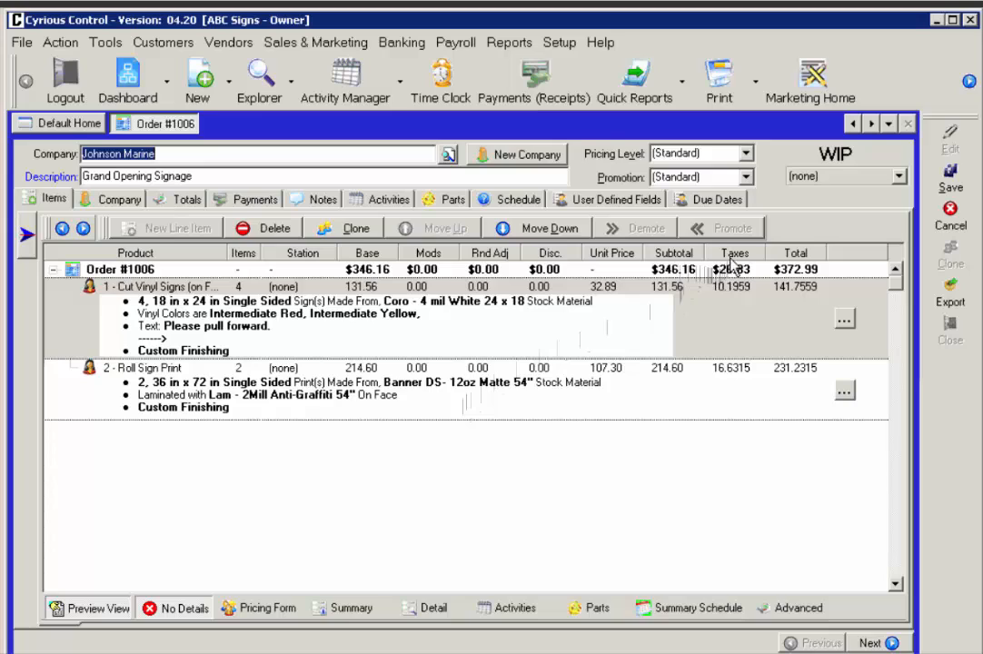
# Save the order with the edit reason "Customer will do their own installation but wanted 4 signs"
pyautogui.click(954, 181)
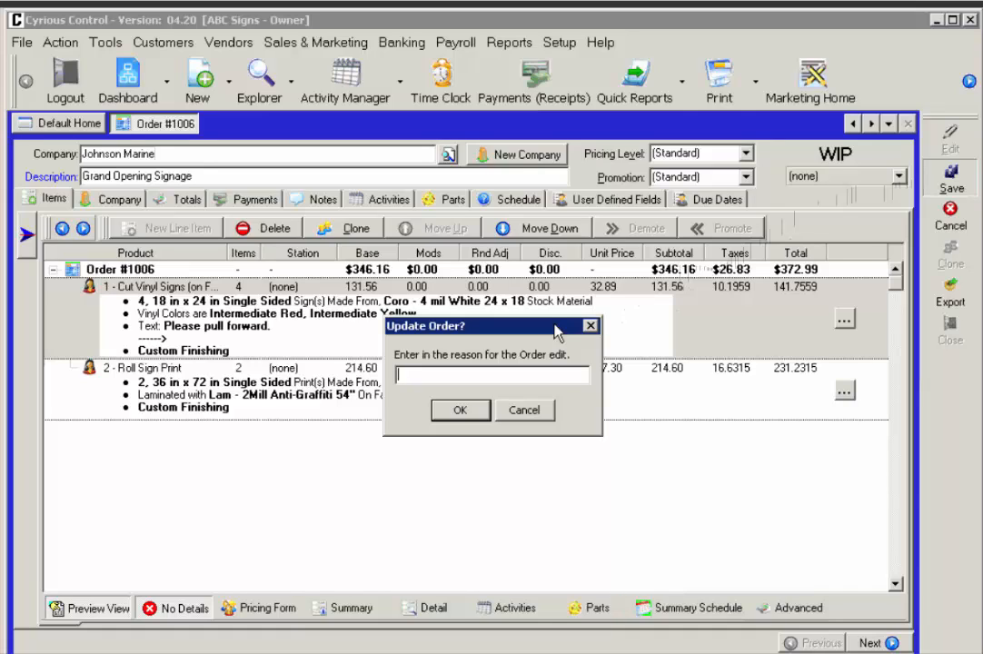
pyautogui.write('Customer will do their o')
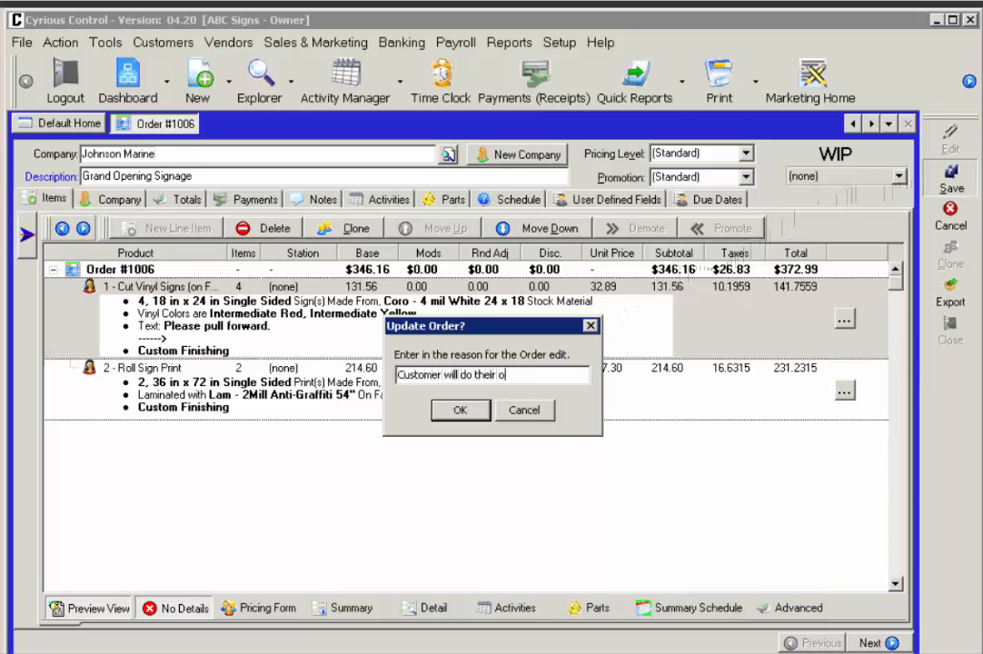
pyautogui.write('wn installation but')
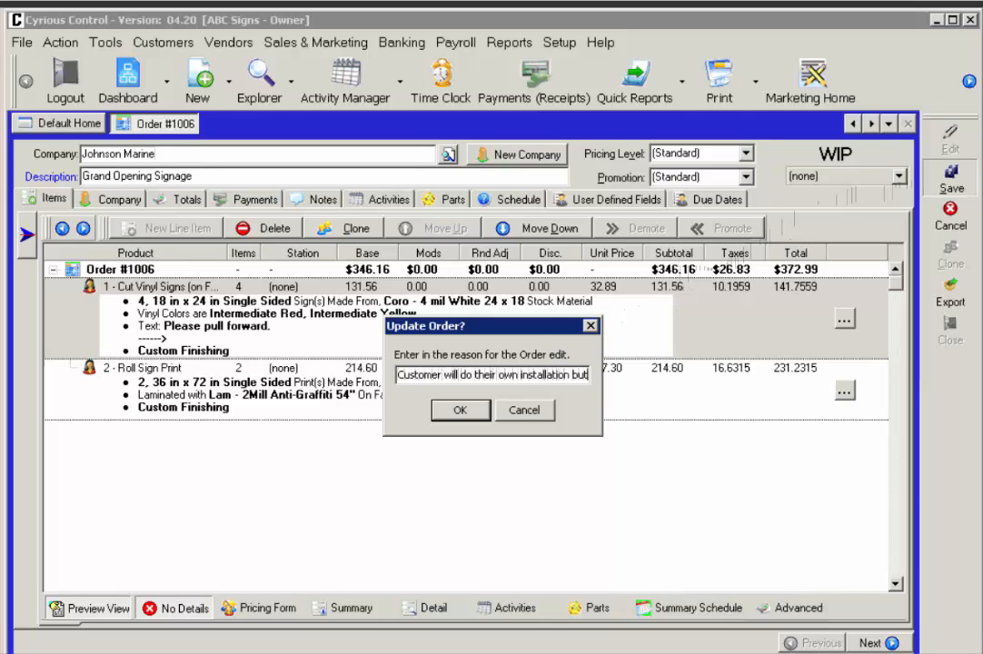
pyautogui.write(' wanted')
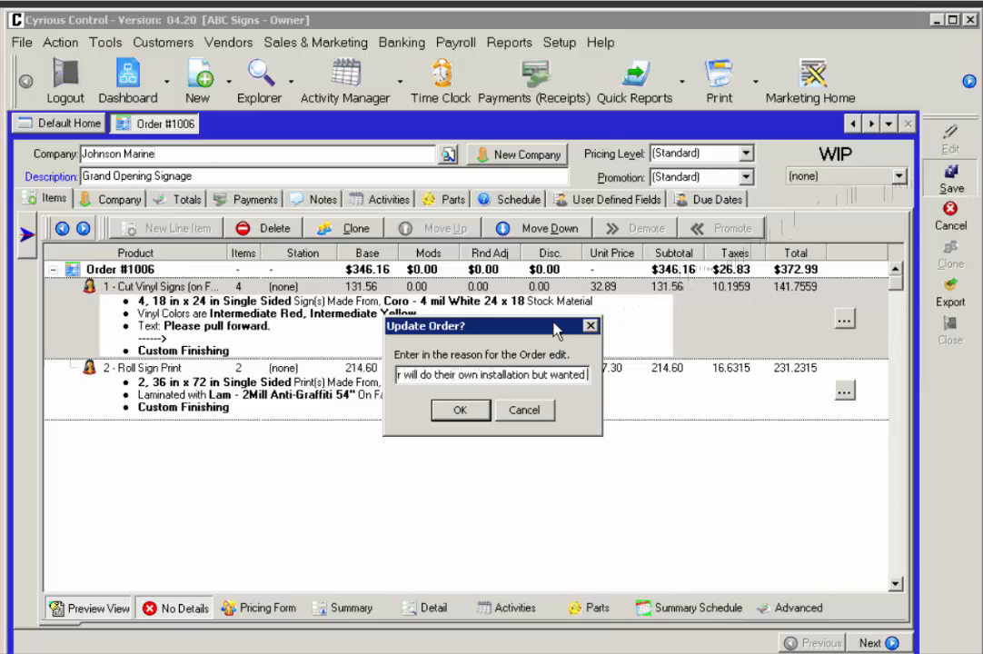
pyautogui.write(' 4 signs')
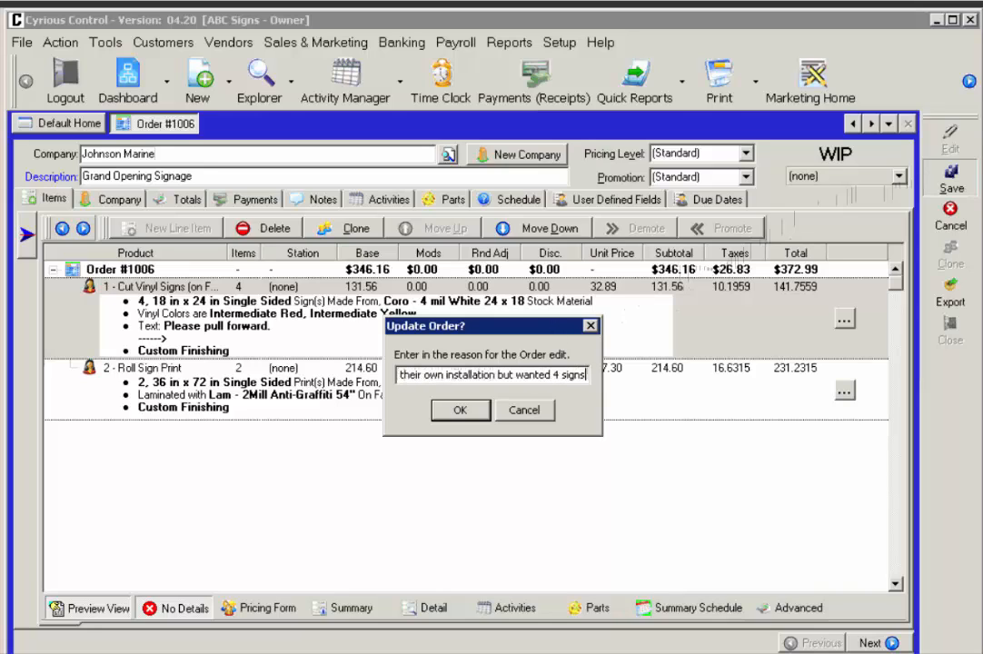
pyautogui.click(460, 410)
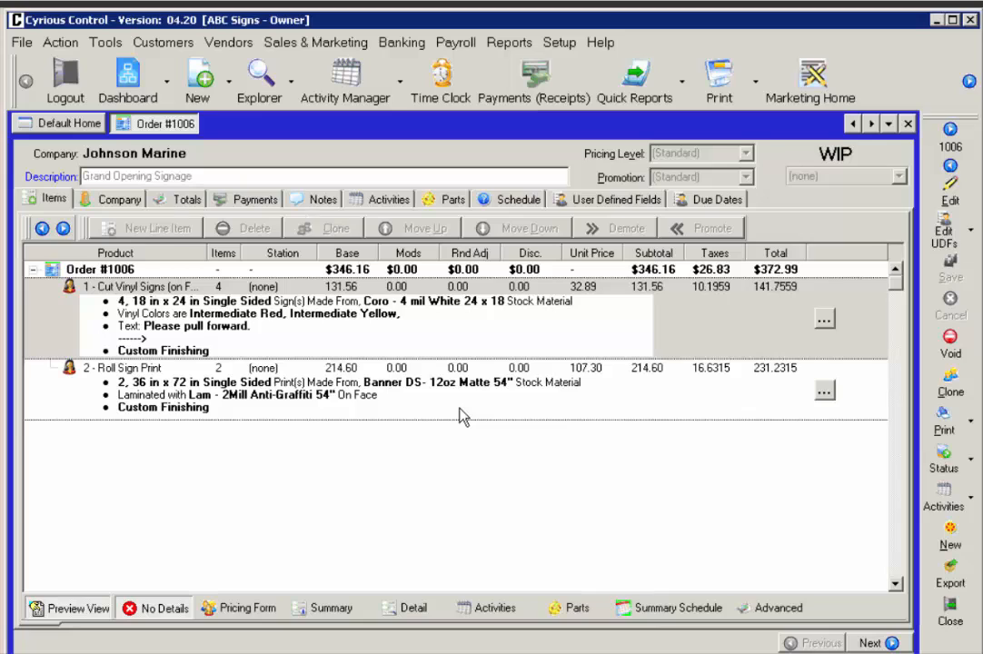
# Examine the order's activity history, comparing the created, payment and edited entries and reading the edit's journal notes
pyautogui.click(386, 200)
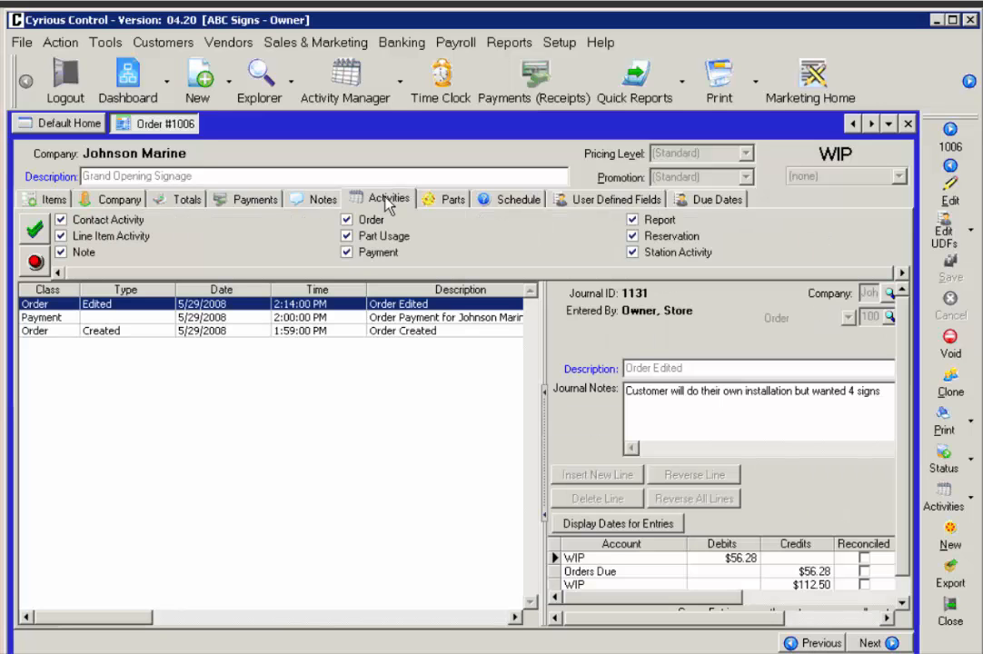
pyautogui.click(326, 332)
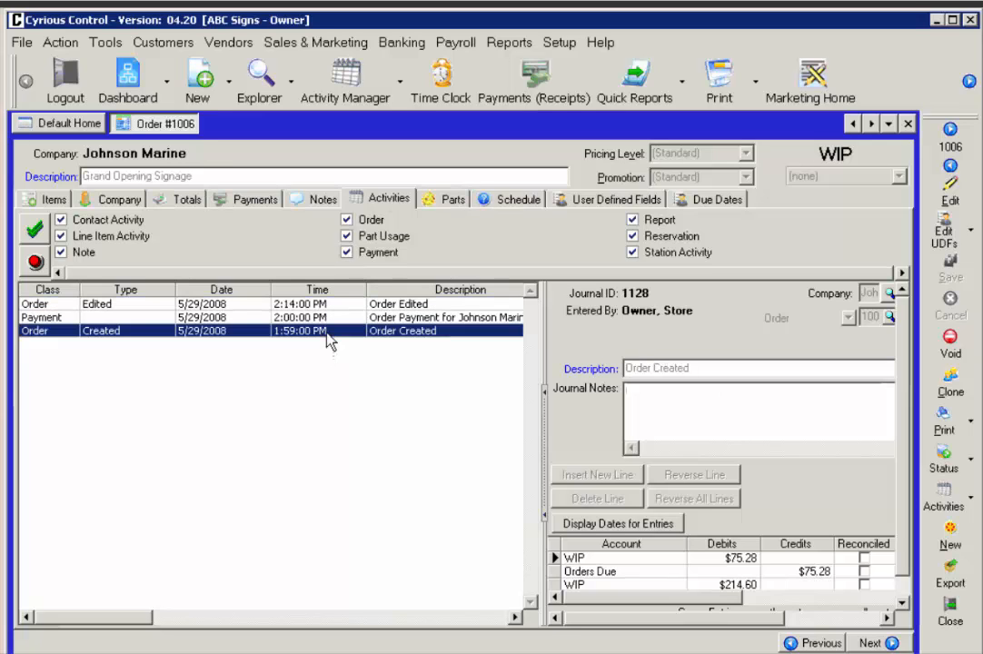
pyautogui.click(325, 318)
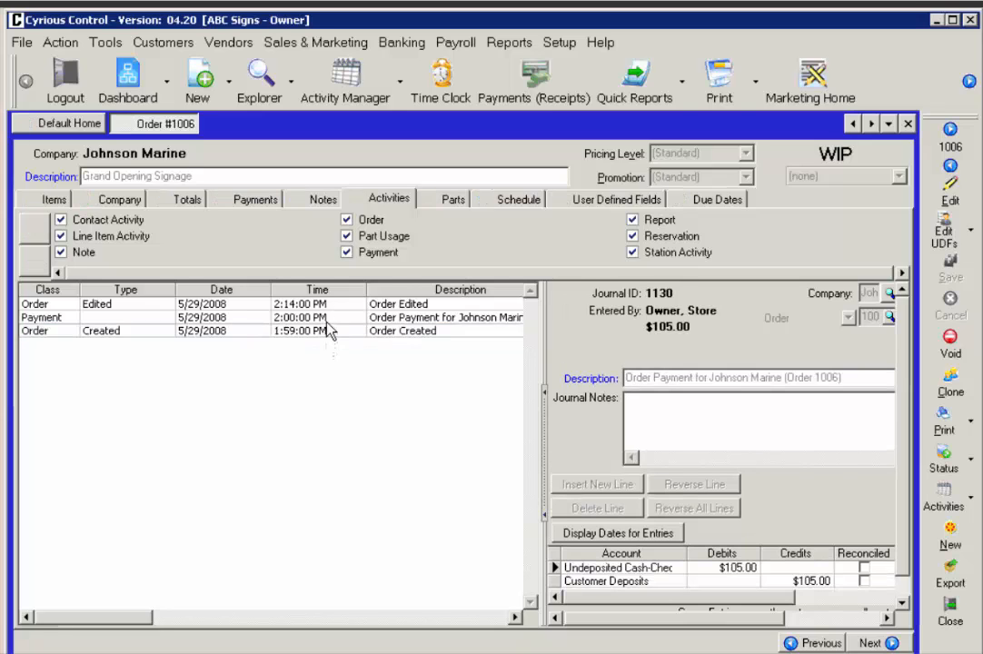
pyautogui.click(331, 309)
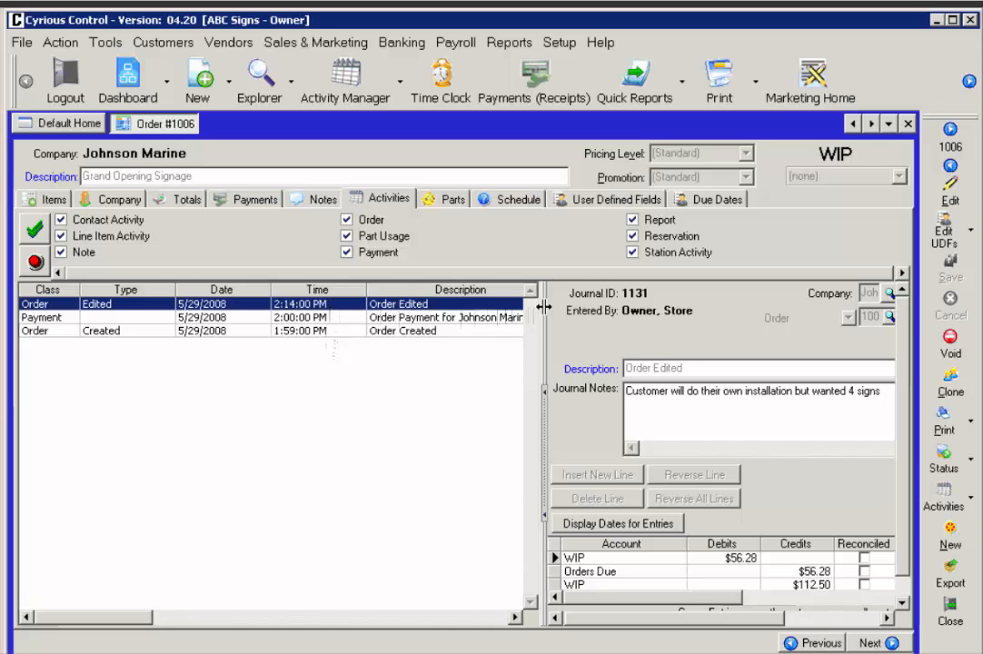
pyautogui.moveTo(543, 308); pyautogui.dragTo(190, 338)
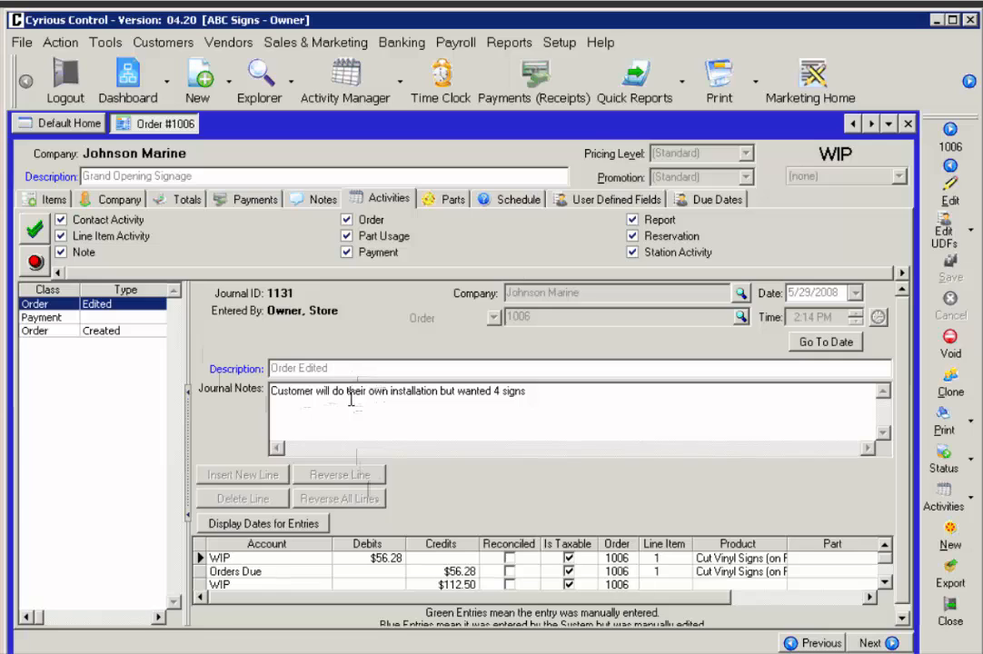
pyautogui.moveTo(526, 392); pyautogui.dragTo(456, 391)
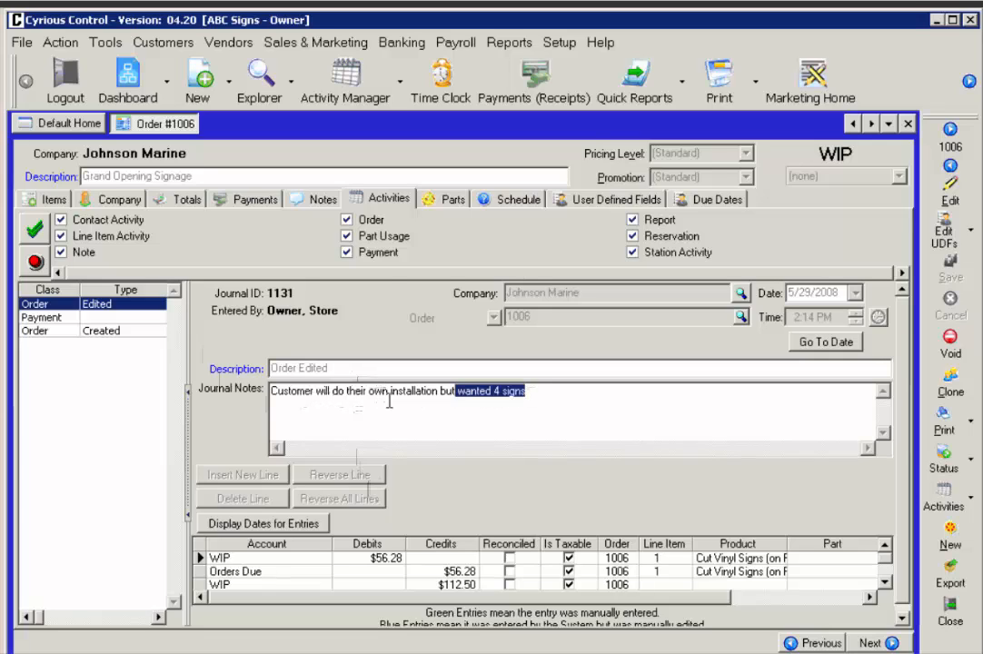
pyautogui.moveTo(389, 400); pyautogui.dragTo(266, 400)
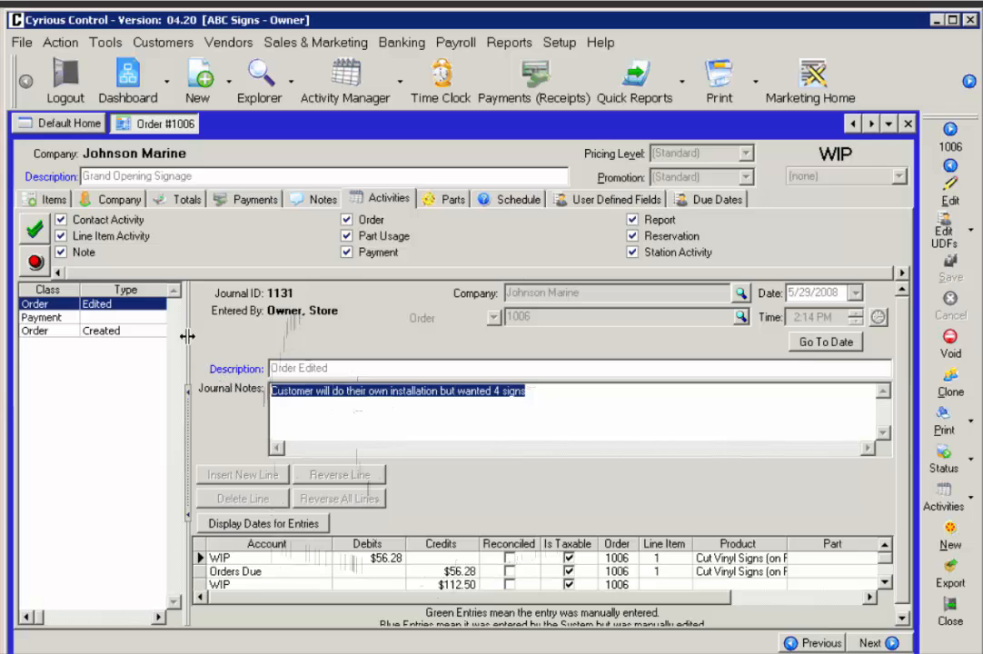
pyautogui.moveTo(187, 332); pyautogui.dragTo(551, 337)
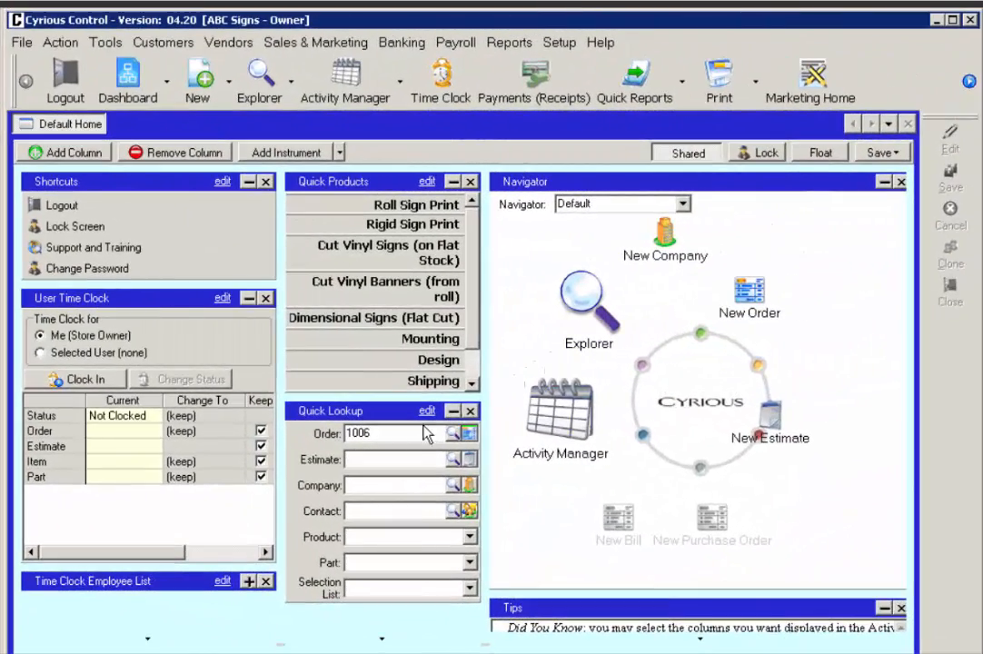
# Look up the Delmonico's Eatery order by its order number and open it
pyautogui.moveTo(379, 434); pyautogui.dragTo(297, 432)
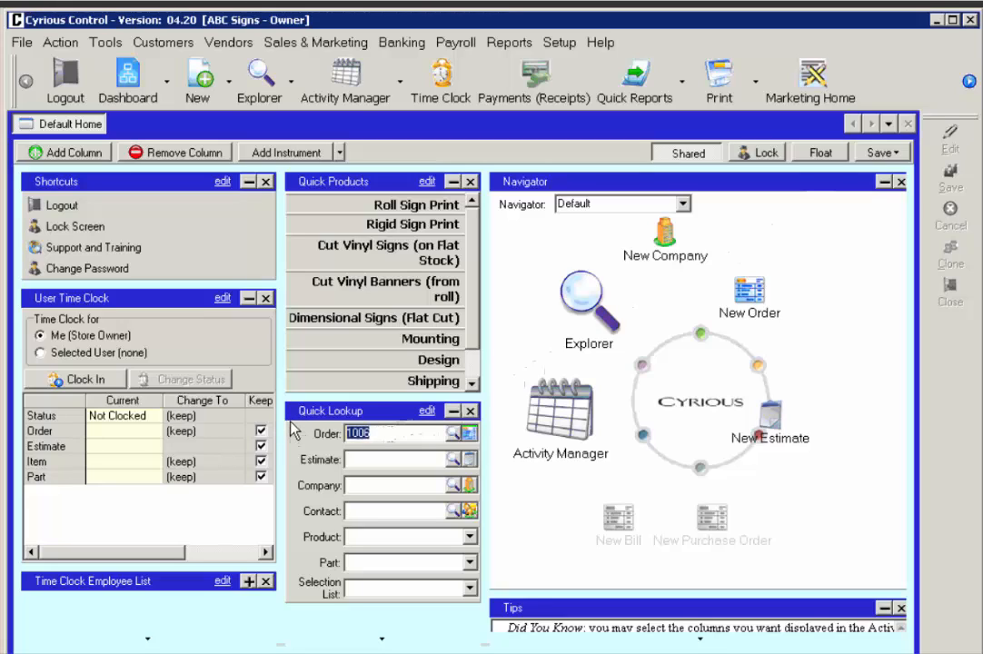
pyautogui.write('1005')
pyautogui.press('Return')
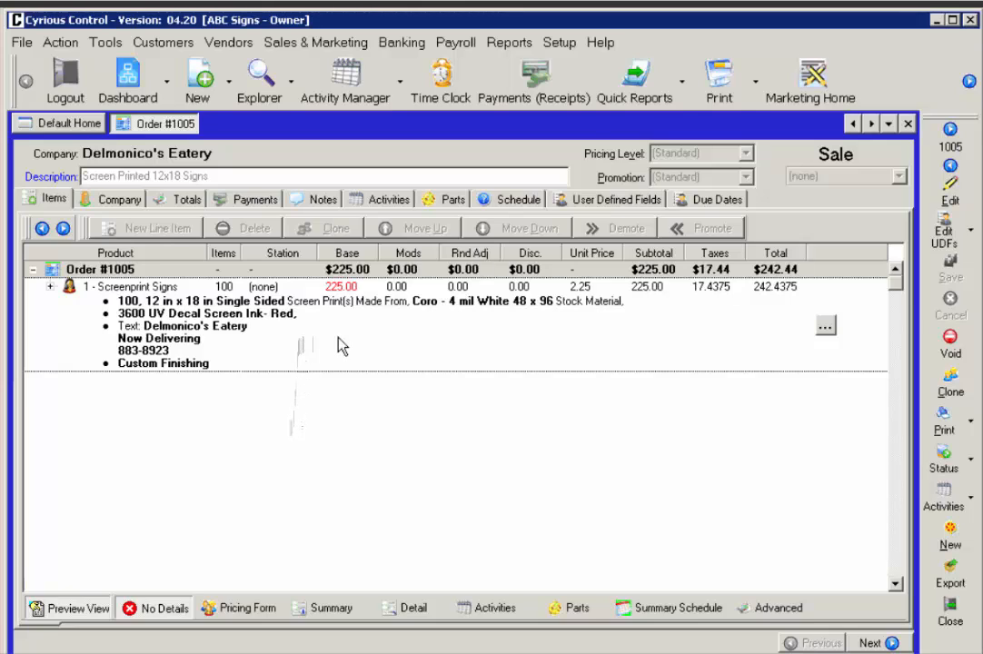
# Void the order with the reason "Customer Not Happy with Print Colors - Agreed to Take Back"
pyautogui.click(950, 350)
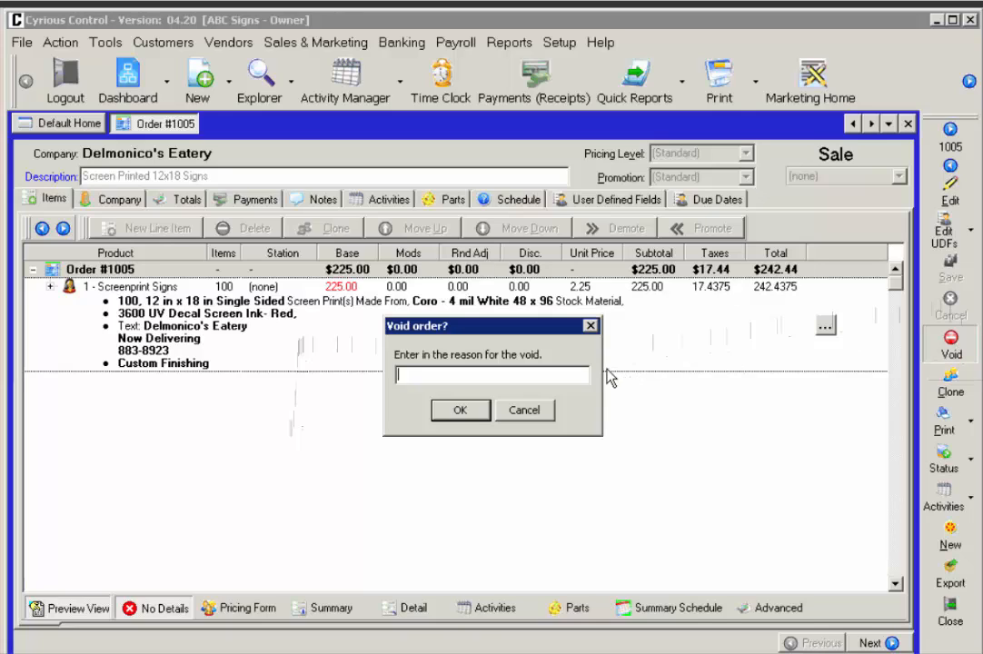
pyautogui.write('Customer ')
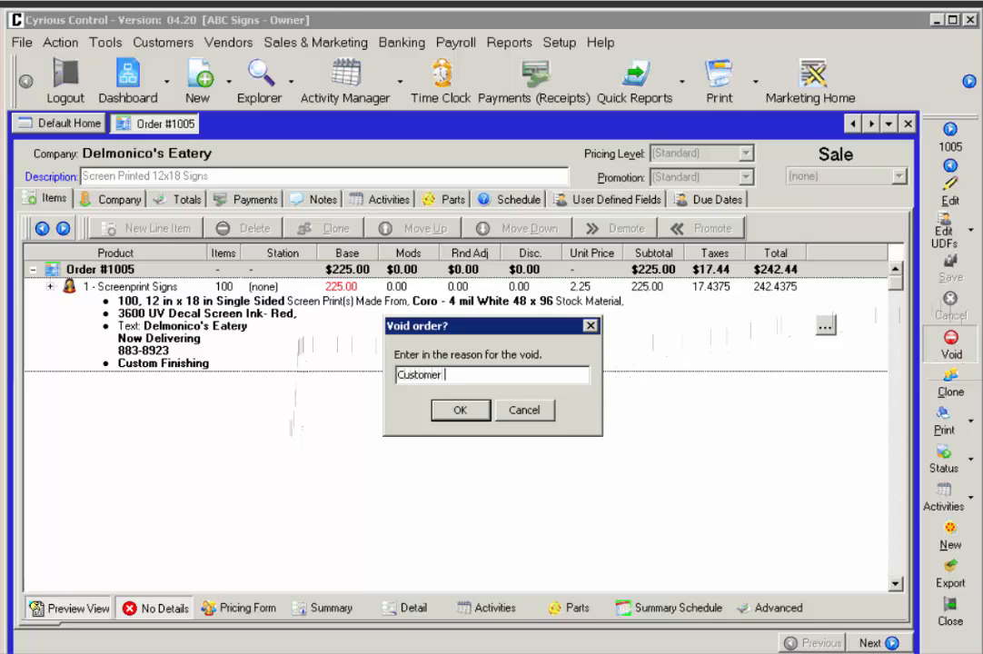
pyautogui.write('Not Happy with P')
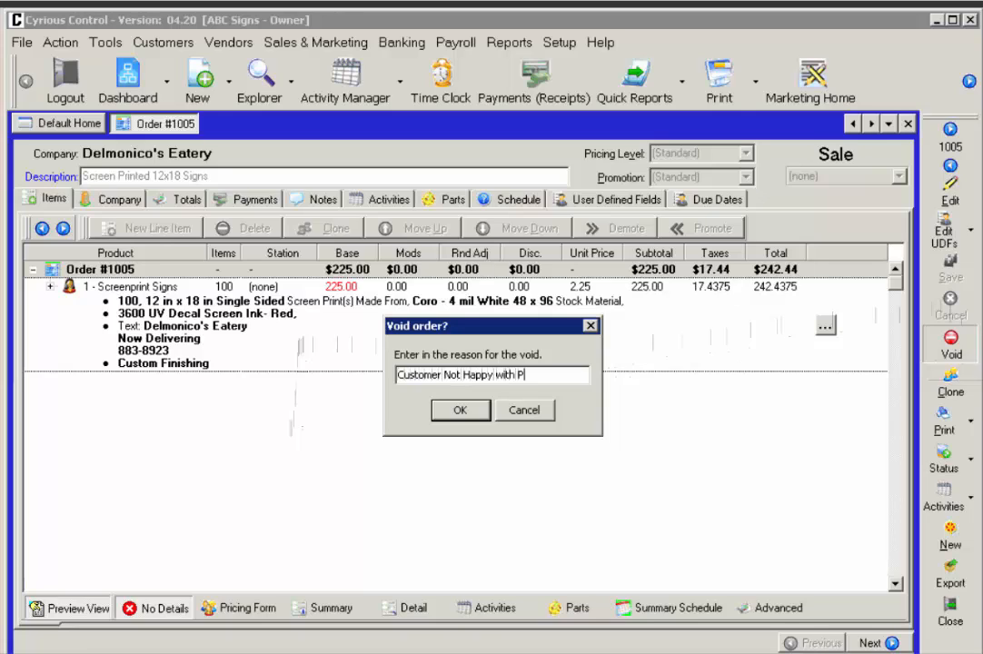
pyautogui.write('rint Colors - Agredd to')
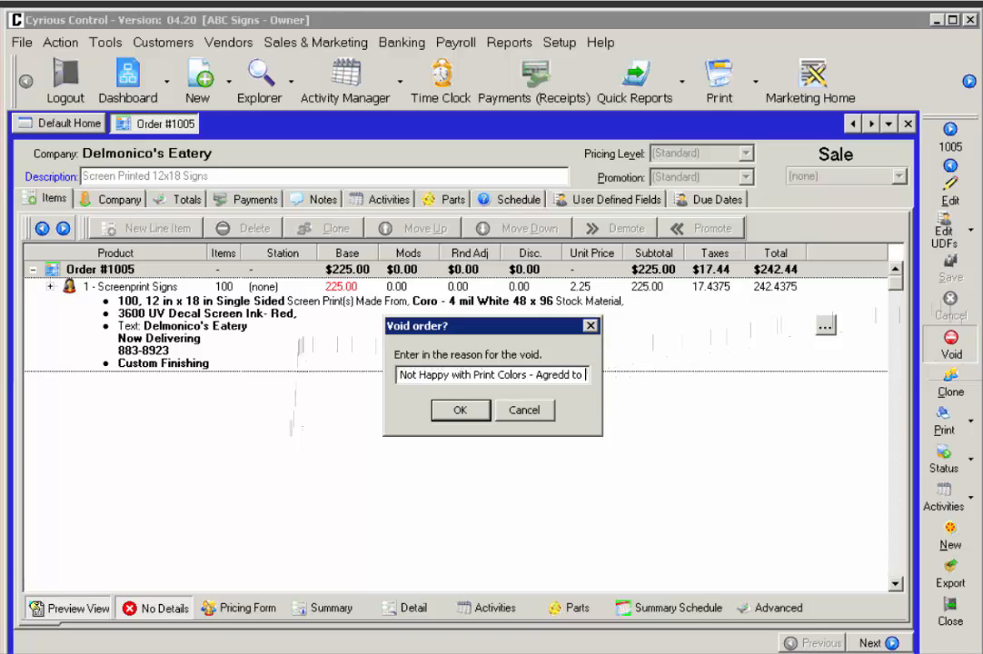
pyautogui.press('BackSpace')
pyautogui.press('BackSpace')
pyautogui.press('BackSpace')
pyautogui.press('BackSpace')
pyautogui.press('BackSpace')
pyautogui.press('BackSpace')
pyautogui.write('ed to Take Back')
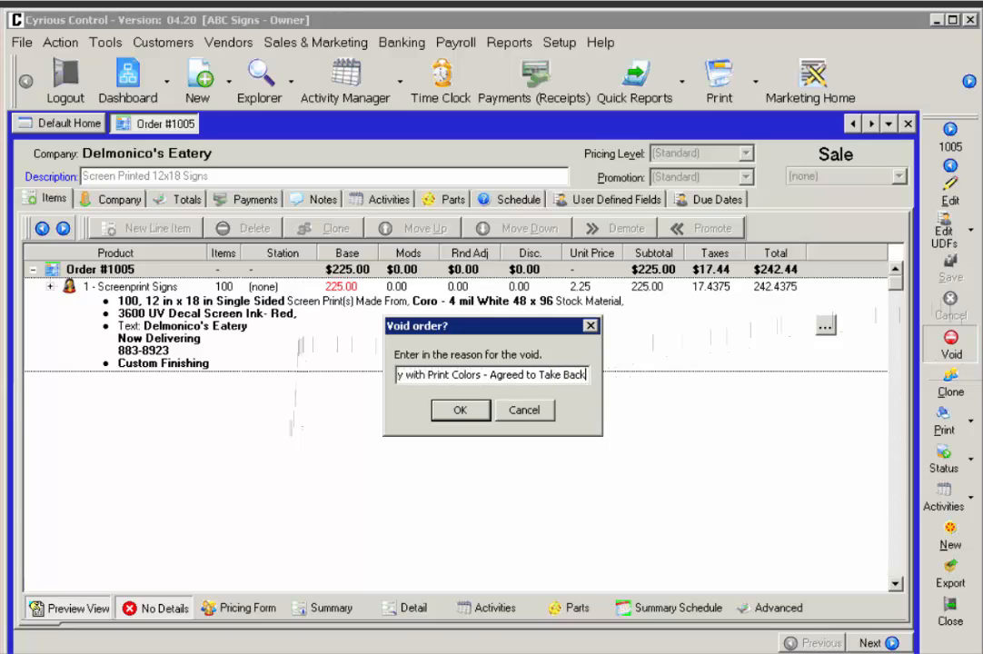
pyautogui.press('Return')
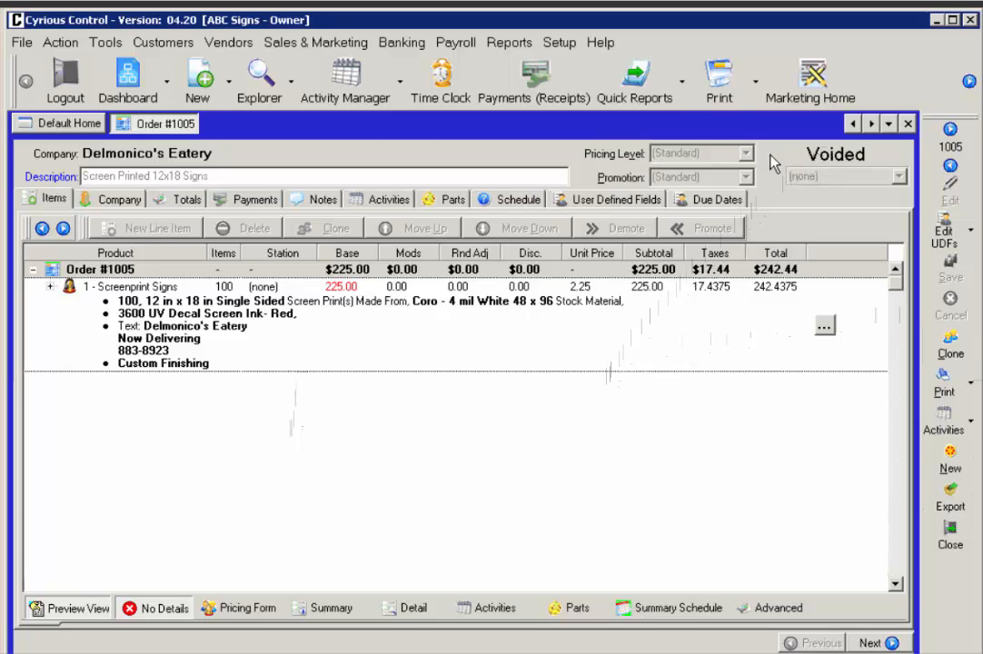
# Show the voided order's activity history to check its void entry and journal notes
pyautogui.click(385, 201)
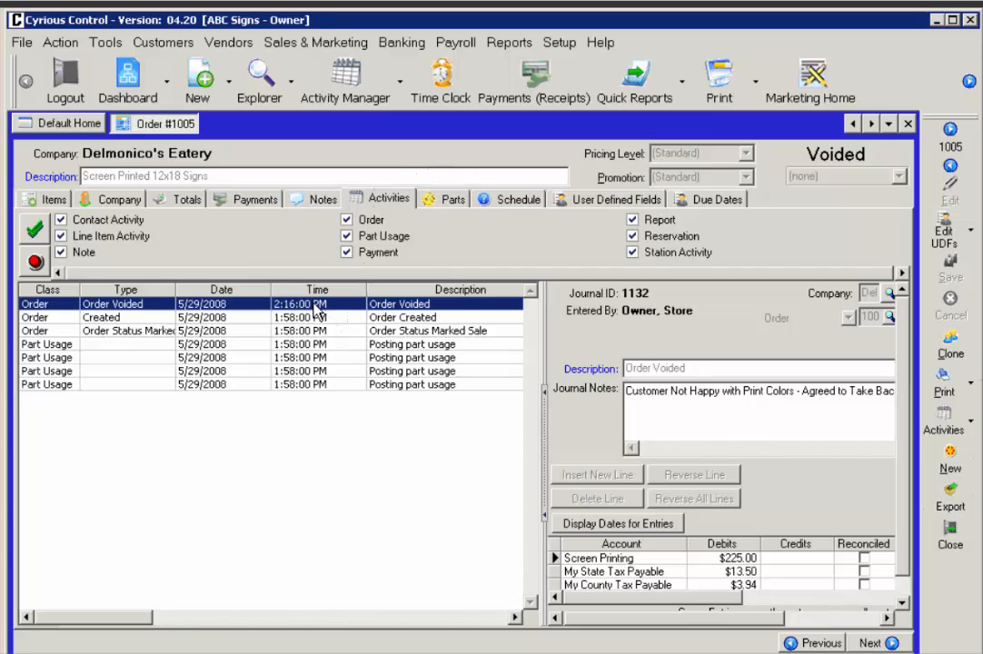
# Open the void entry's journal record to examine its account debits and credits, closing the record and the Delmonico's Eatery order when done
pyautogui.doubleClick(314, 308)
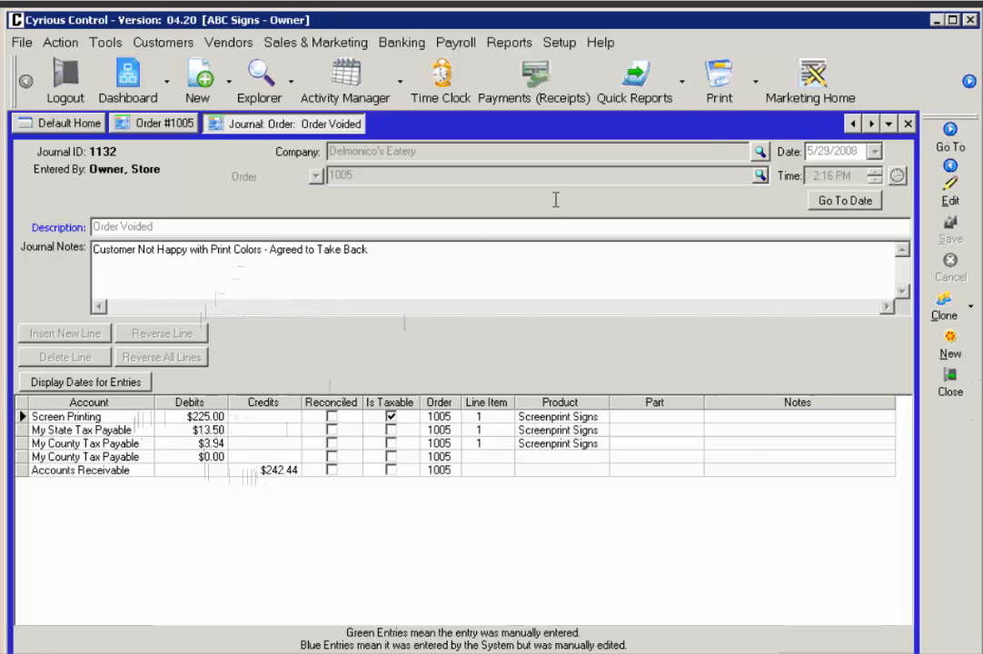
pyautogui.click(907, 124)
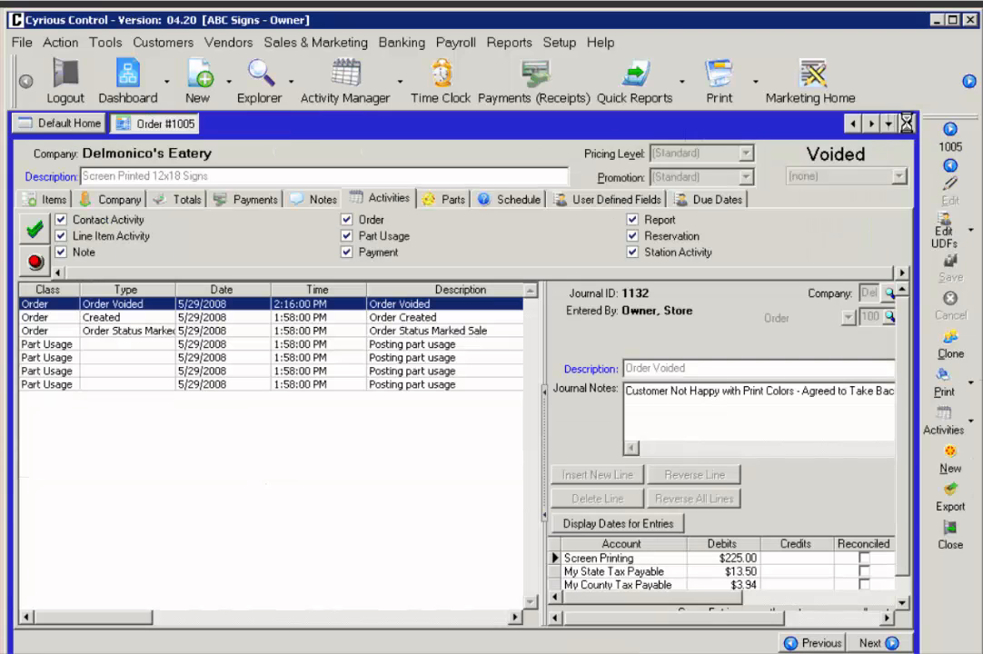
pyautogui.click(907, 123)
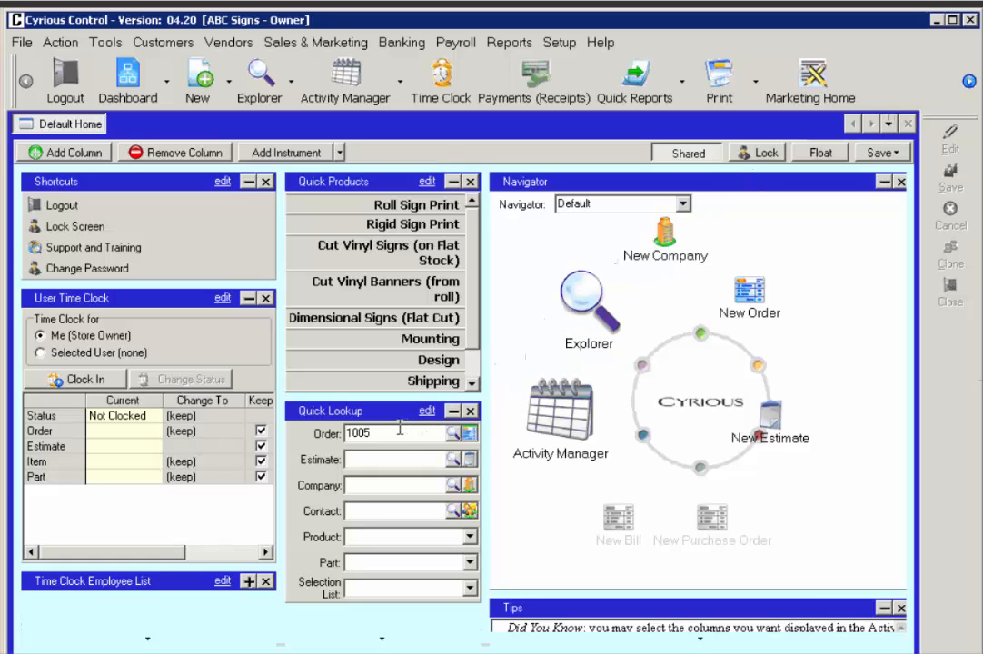
# Look up the Johnson Marine order by its order number and open it
pyautogui.moveTo(391, 432); pyautogui.dragTo(316, 424)
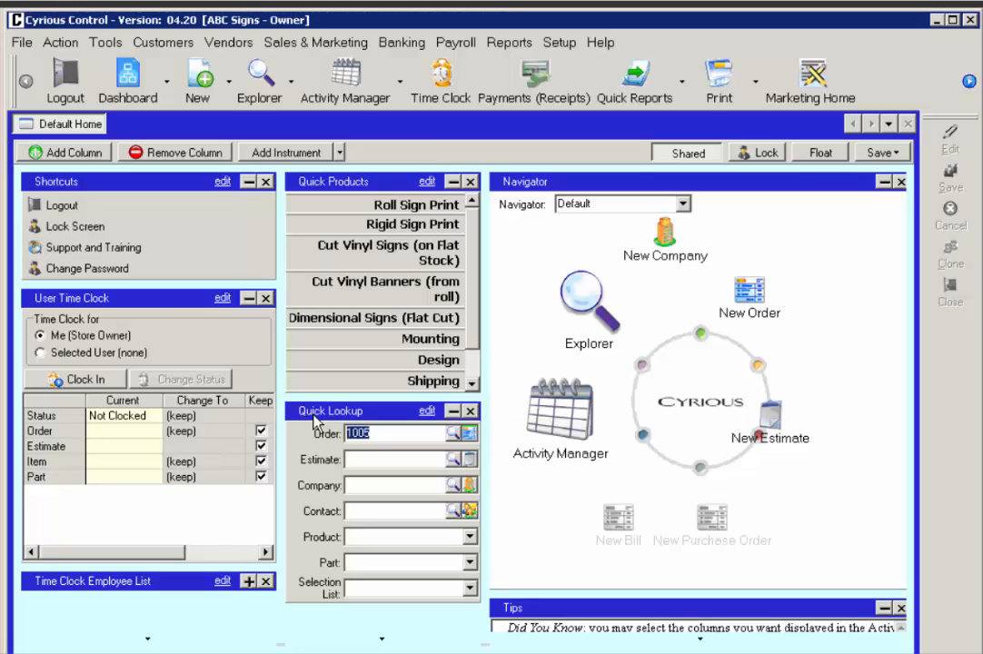
pyautogui.write('1006')
pyautogui.press('Return')
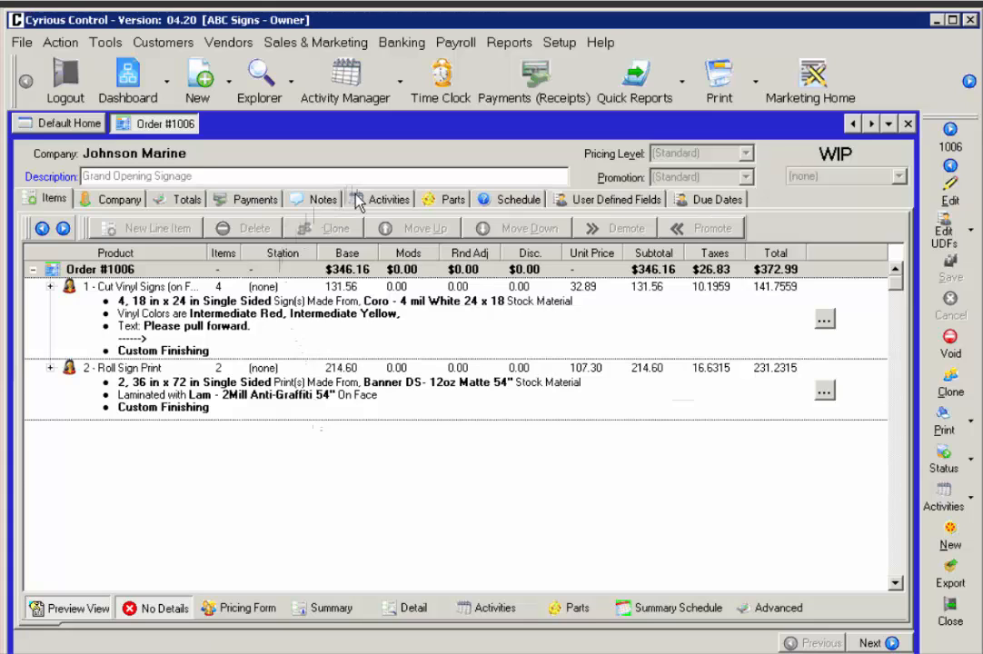
# Inspect the payment entry in the order's activity history and show the order's list of payments
pyautogui.click(357, 201)
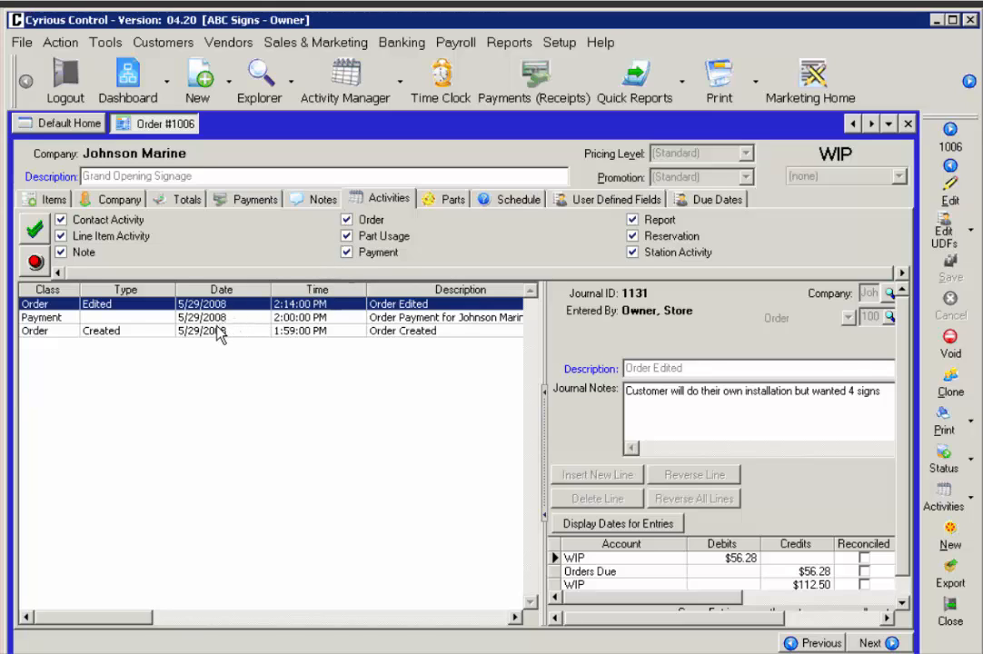
pyautogui.click(180, 318)
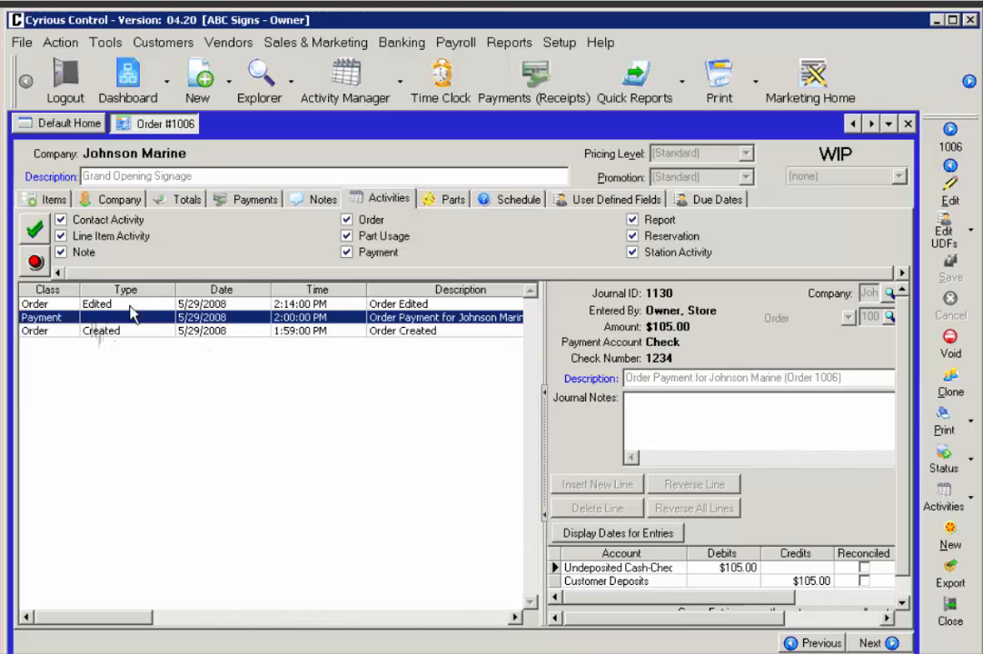
pyautogui.click(245, 199)
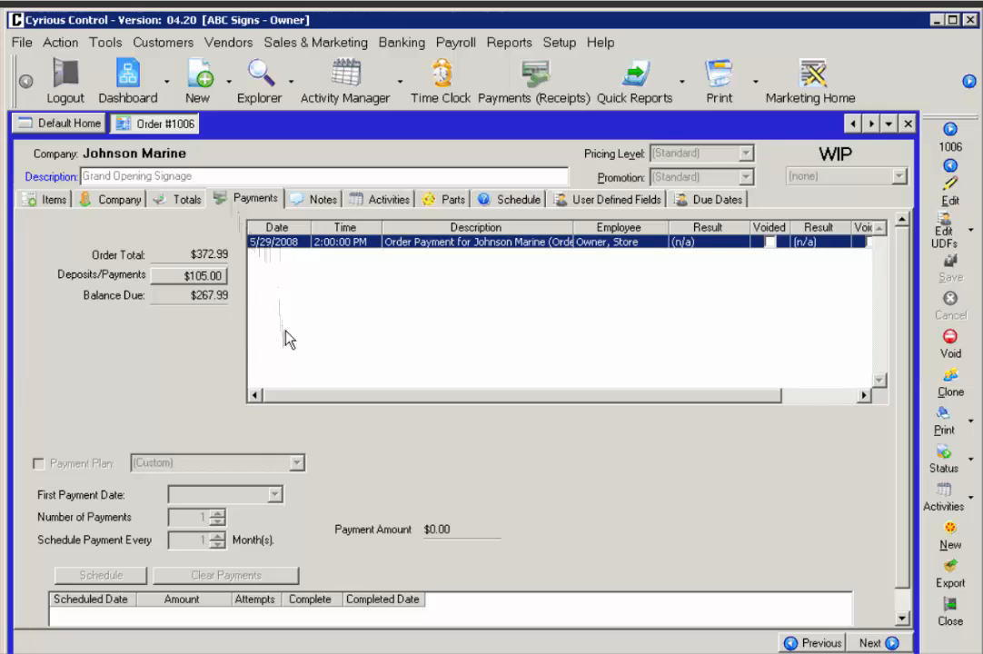
pyautogui.rightClick(270, 252)
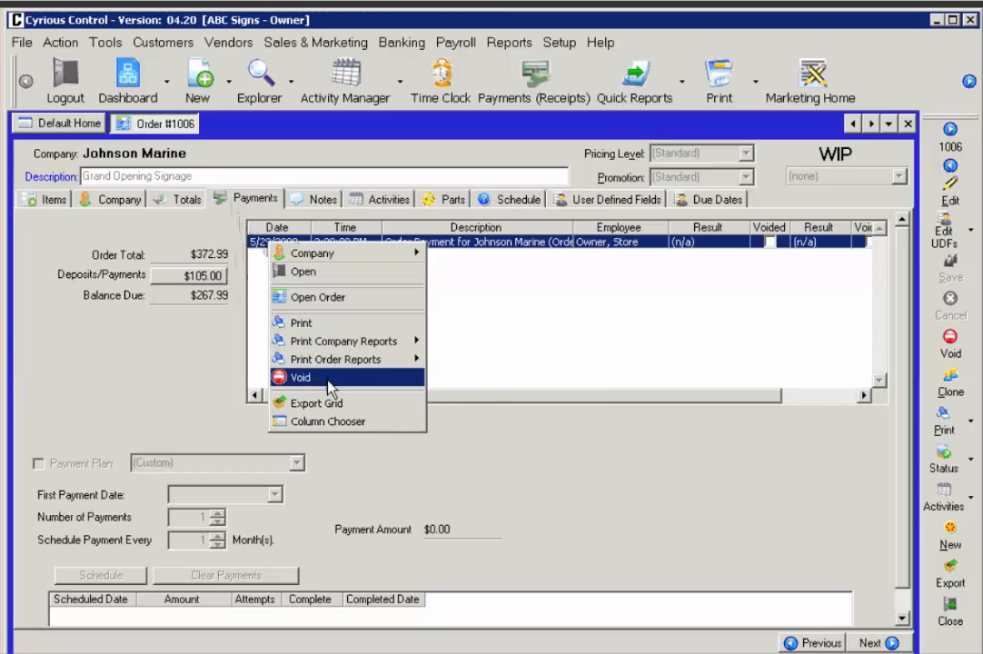
pyautogui.click(494, 365)
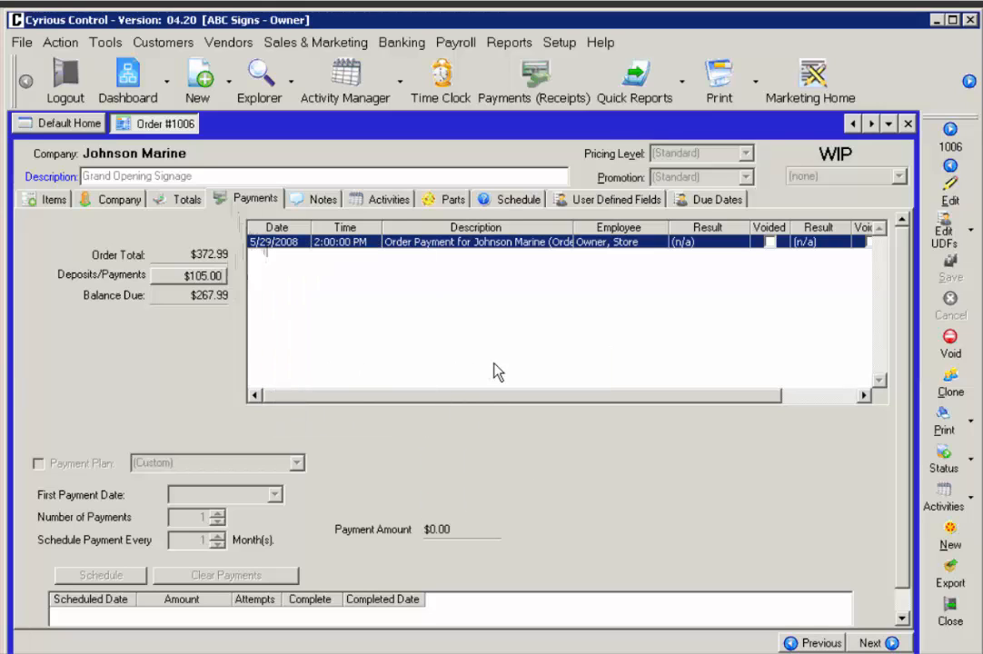
pyautogui.rightClick(463, 244)
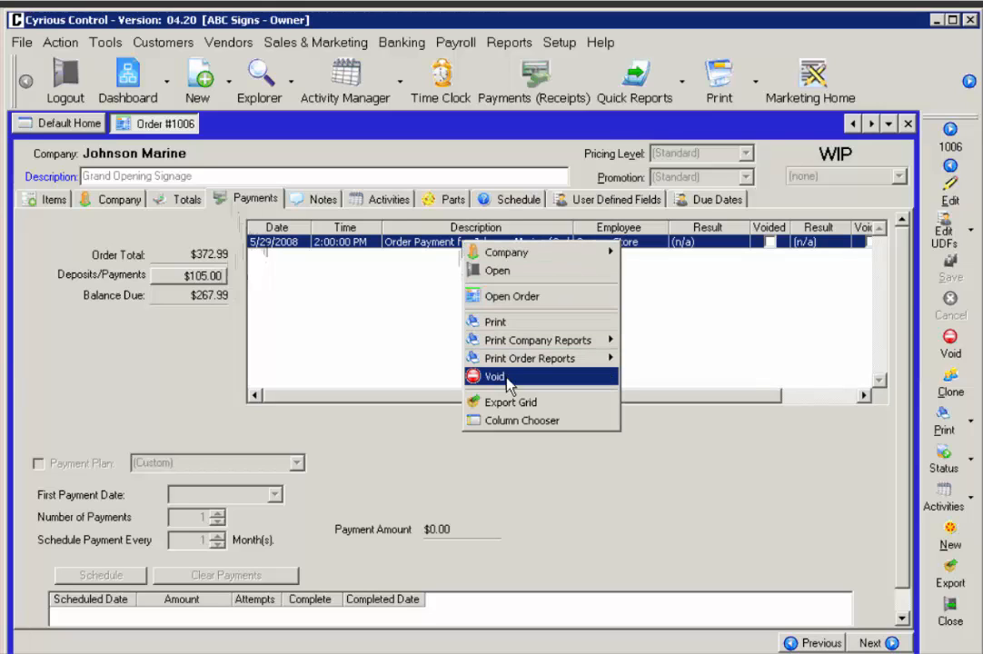
pyautogui.click(642, 353)
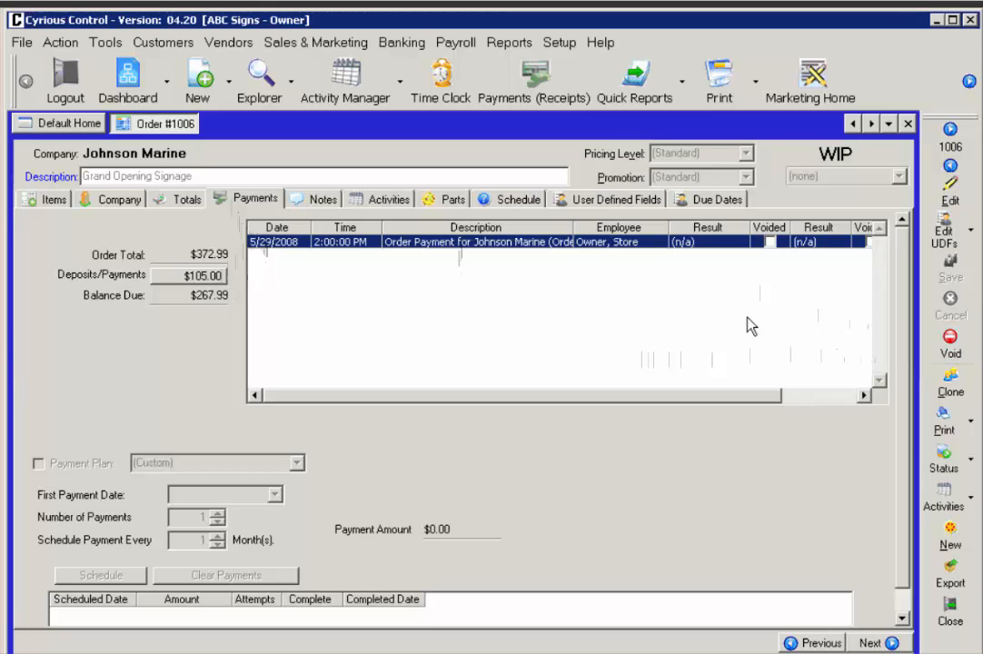
pyautogui.rightClick(503, 245)
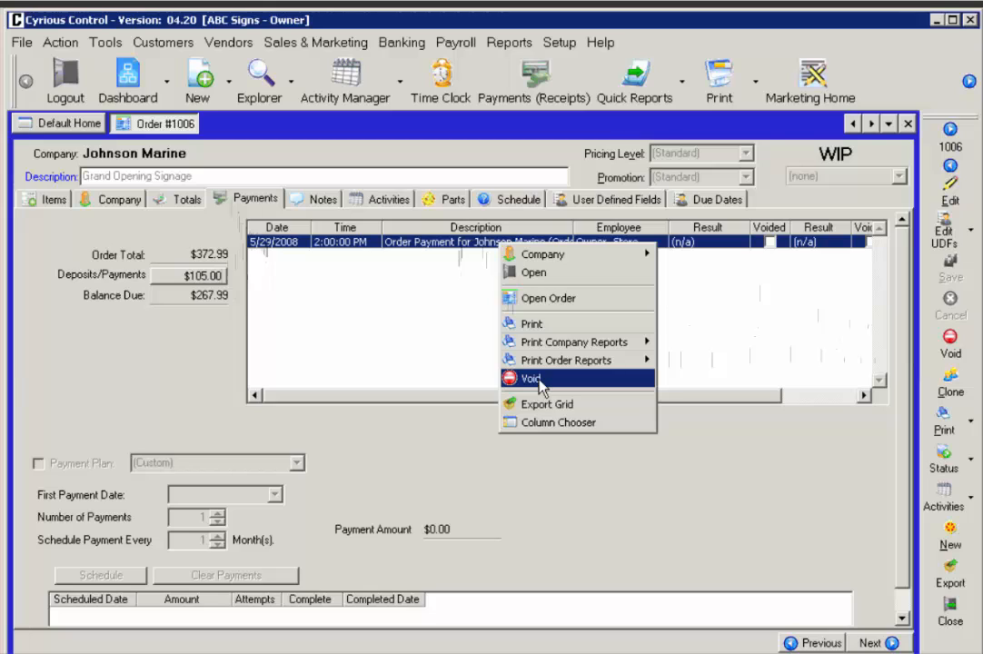
pyautogui.click(445, 345)
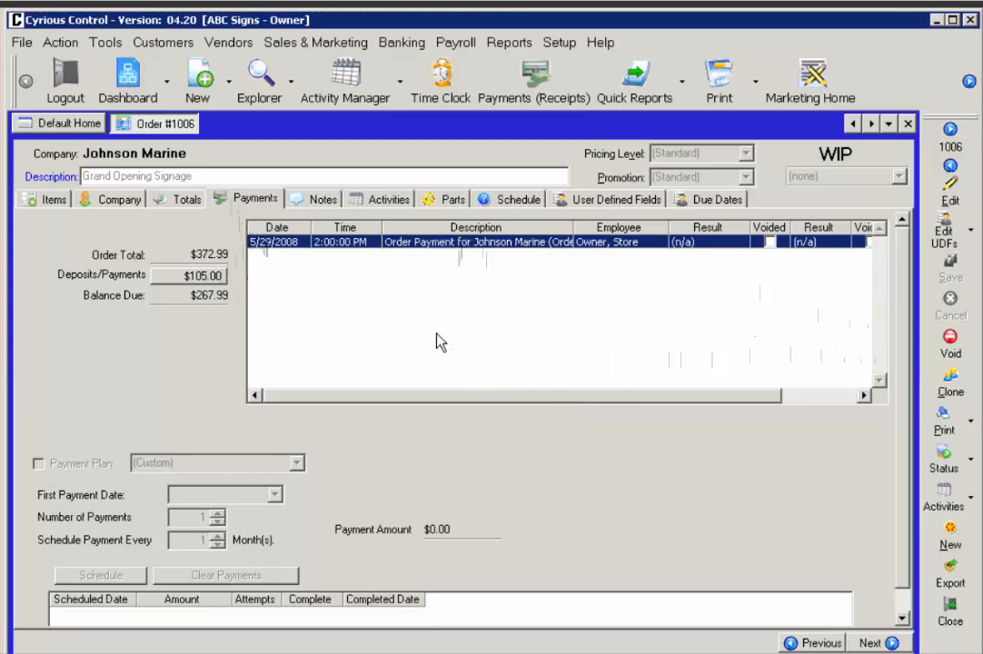
# Open the order's check payment record and void it with the reason "NSF"
pyautogui.doubleClick(432, 244)
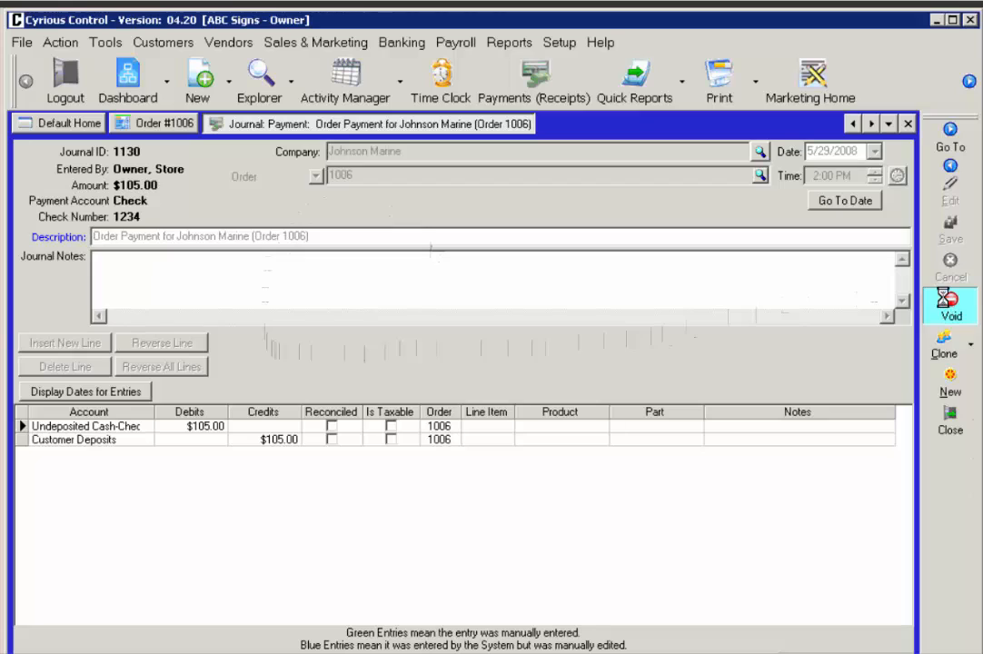
pyautogui.click(950, 309)
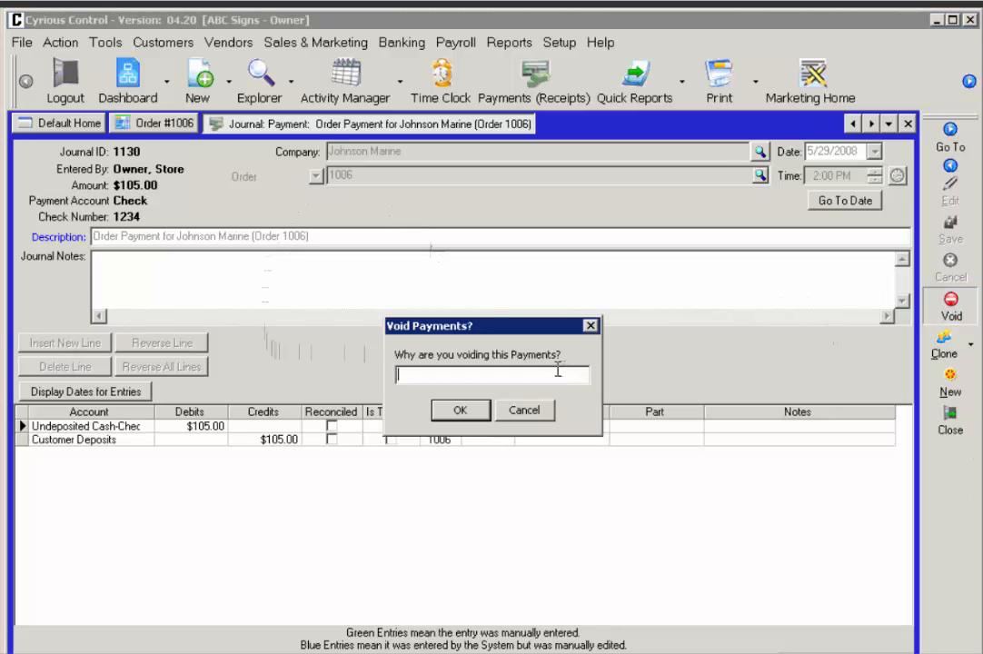
pyautogui.write('NSF')
pyautogui.press('Return')
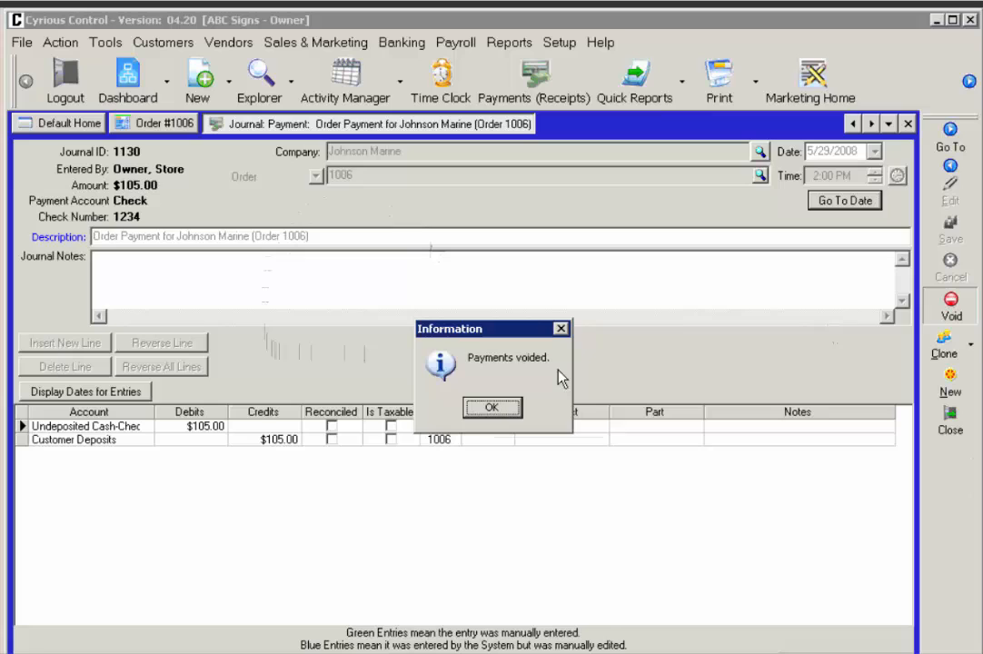
pyautogui.click(491, 407)
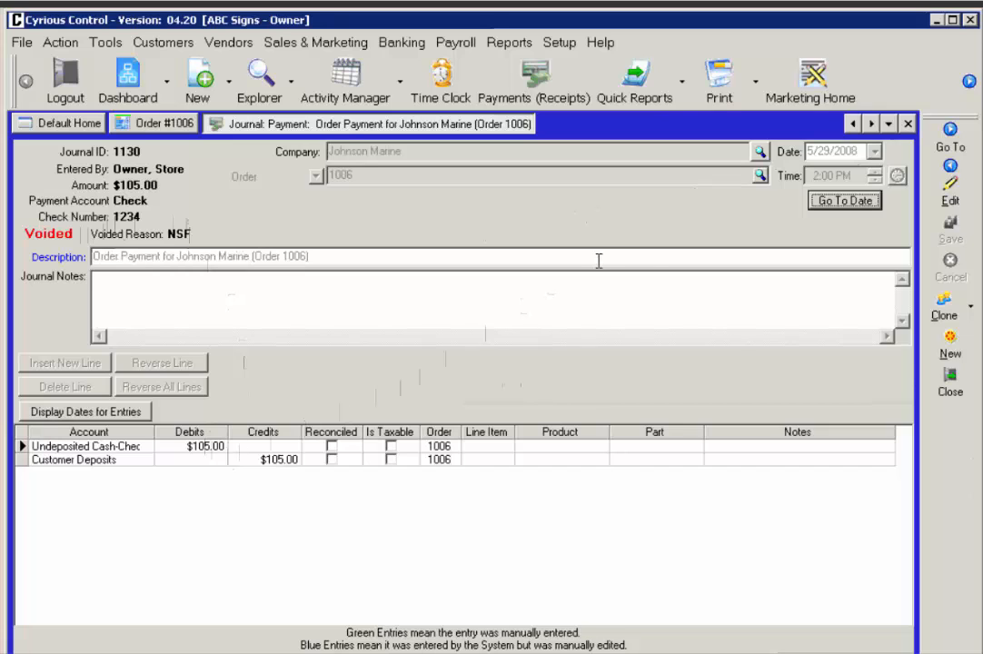
# Return to the order's payments to check the original payment and its void entry, and close the order
pyautogui.click(909, 122)
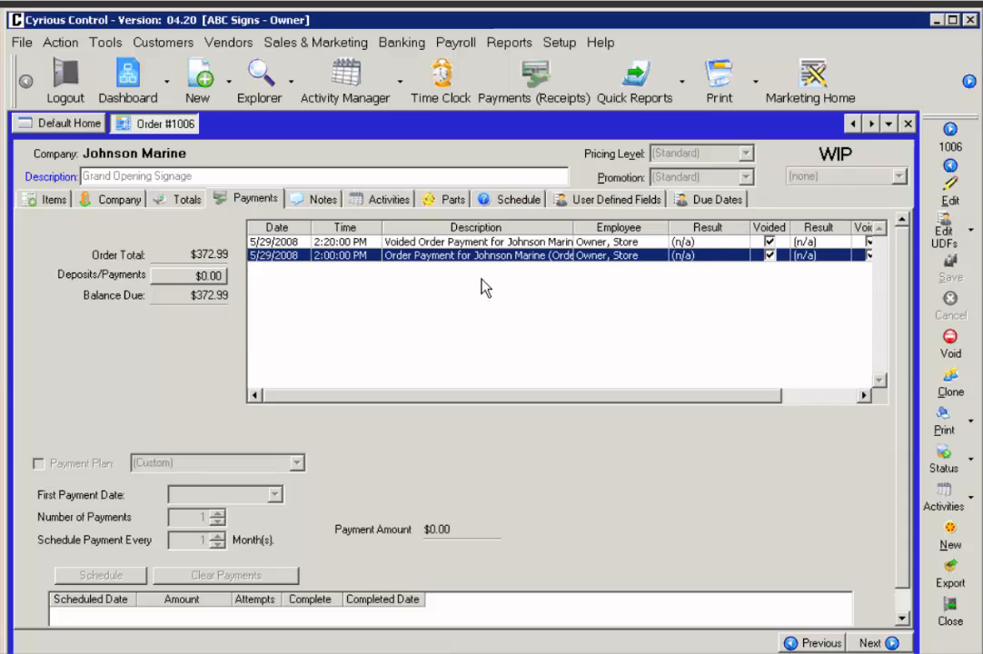
pyautogui.click(512, 243)
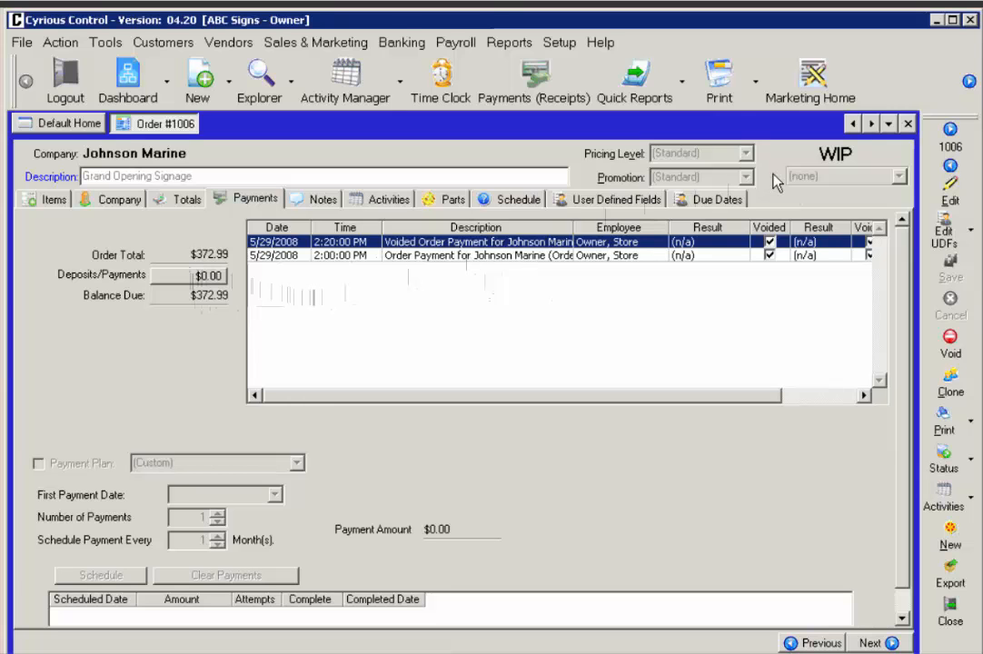
pyautogui.click(908, 124)
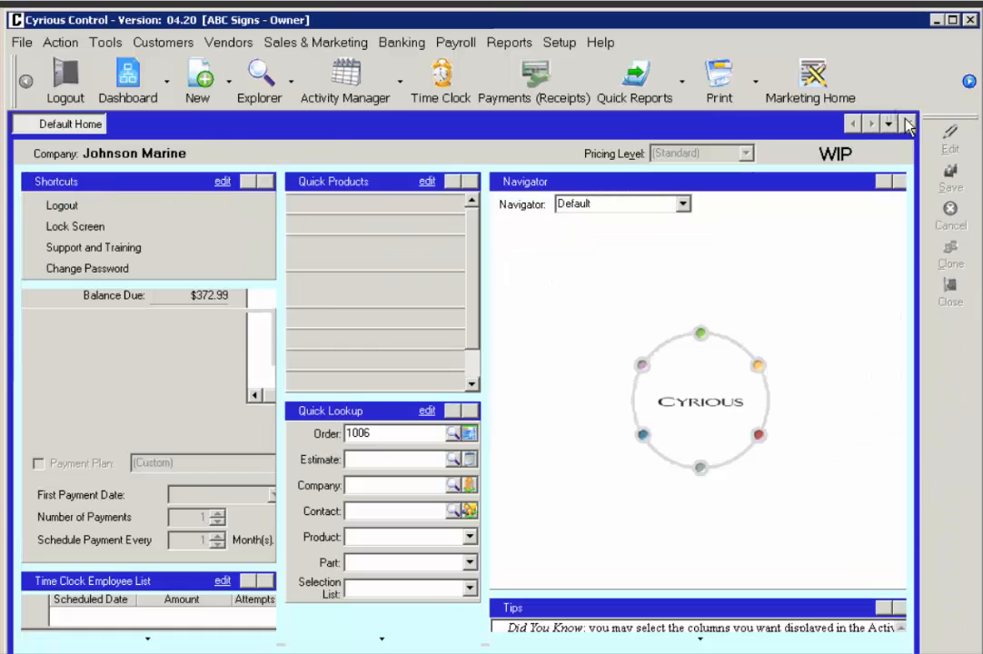